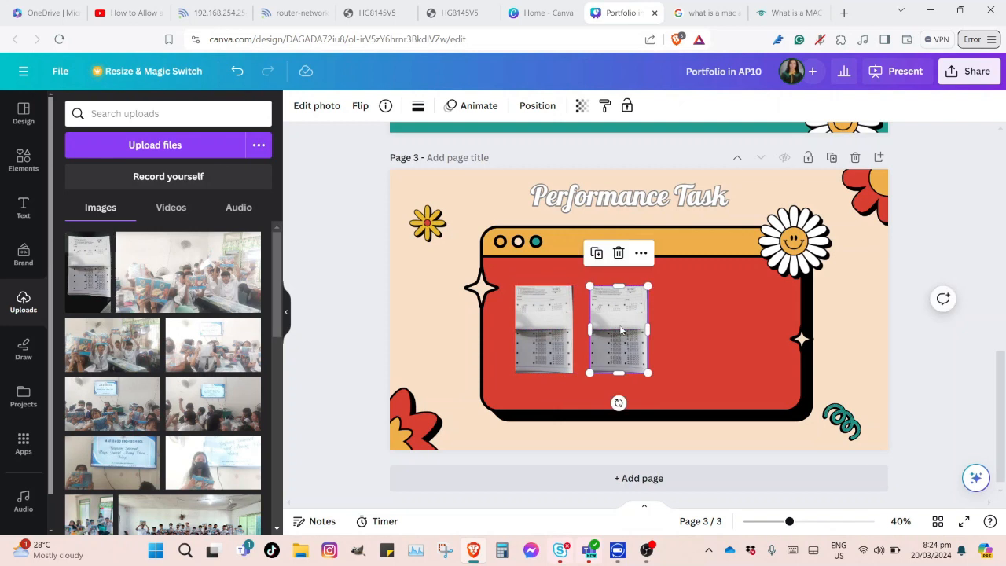
Line up four test-paper photo copies in an even row inside page 3's red frame
{"action": "left_click_drag", "start_coordinate": [700, 317], "coordinate": [708, 323]}
{"action": "left_click", "coordinate": [566, 322]}
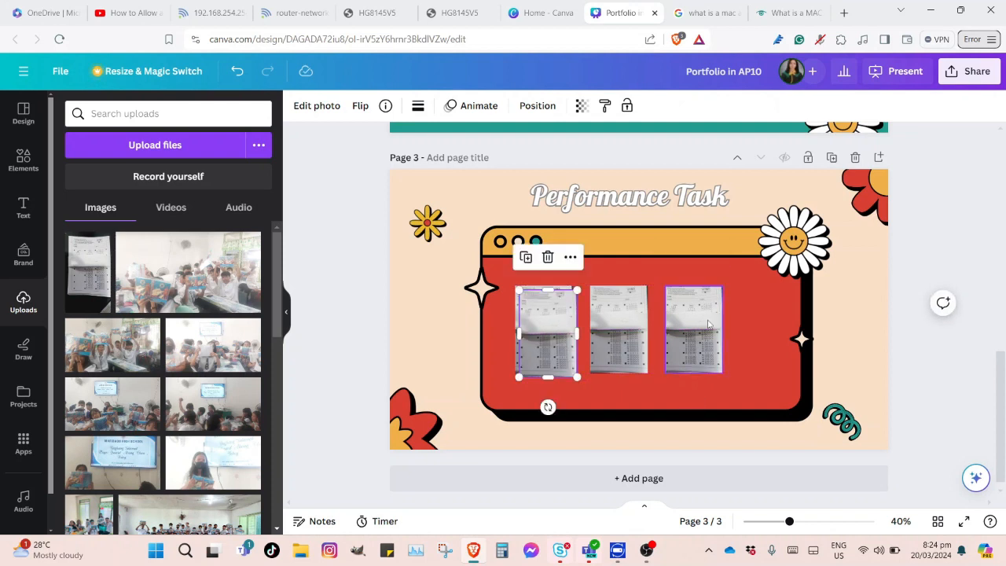
{"action": "left_click_drag", "start_coordinate": [564, 322], "coordinate": [780, 315]}
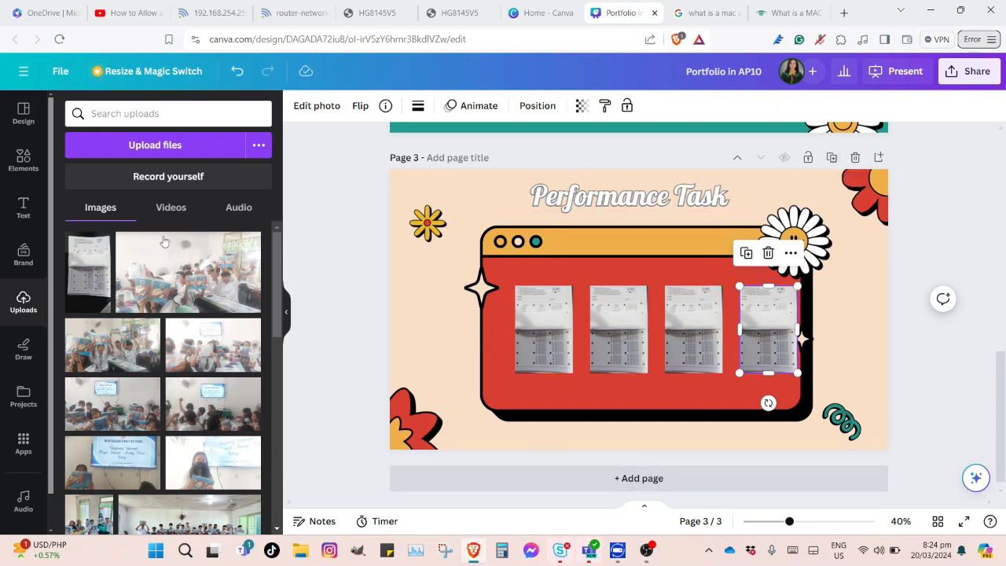
Add the retro template's Time To Vote design as a new page 4
{"action": "left_click", "coordinate": [23, 112]}
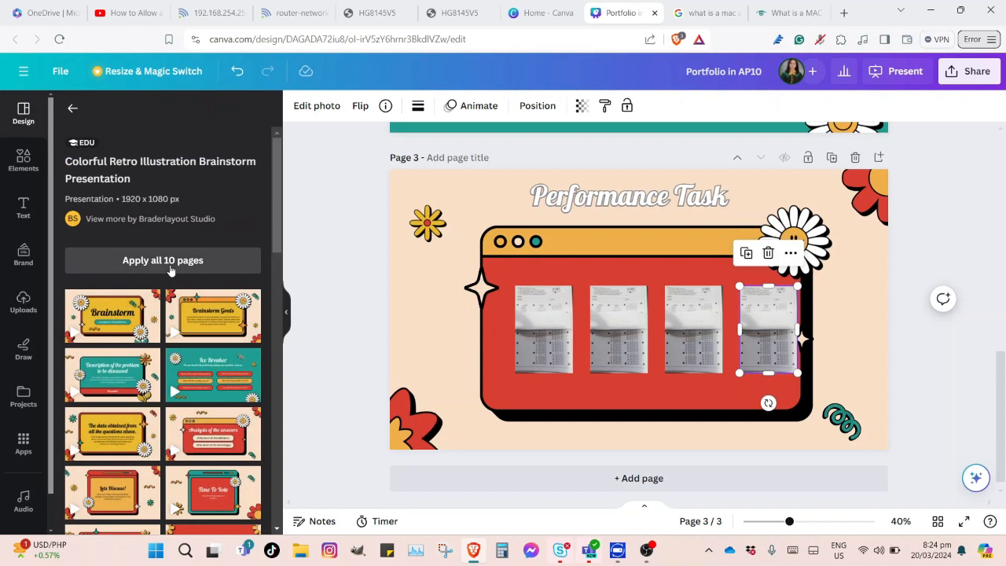
{"action": "left_click_drag", "start_coordinate": [277, 246], "coordinate": [279, 275]}
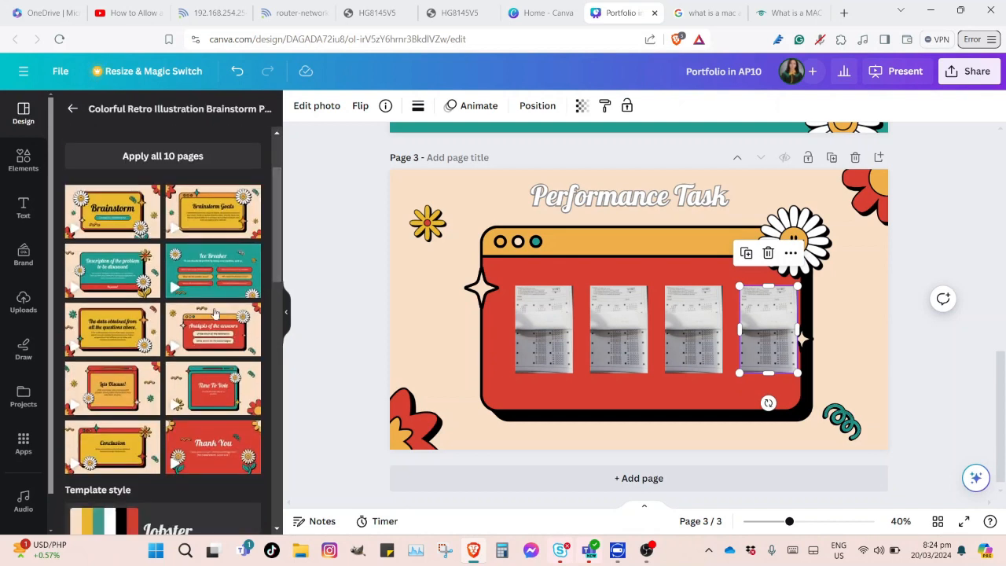
{"action": "left_click", "coordinate": [200, 393]}
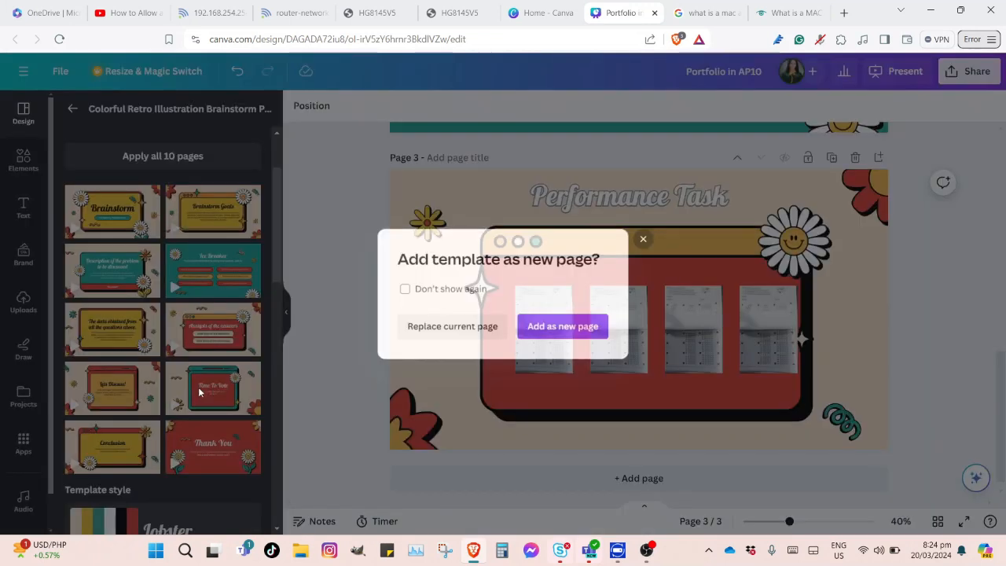
{"action": "left_click", "coordinate": [547, 333]}
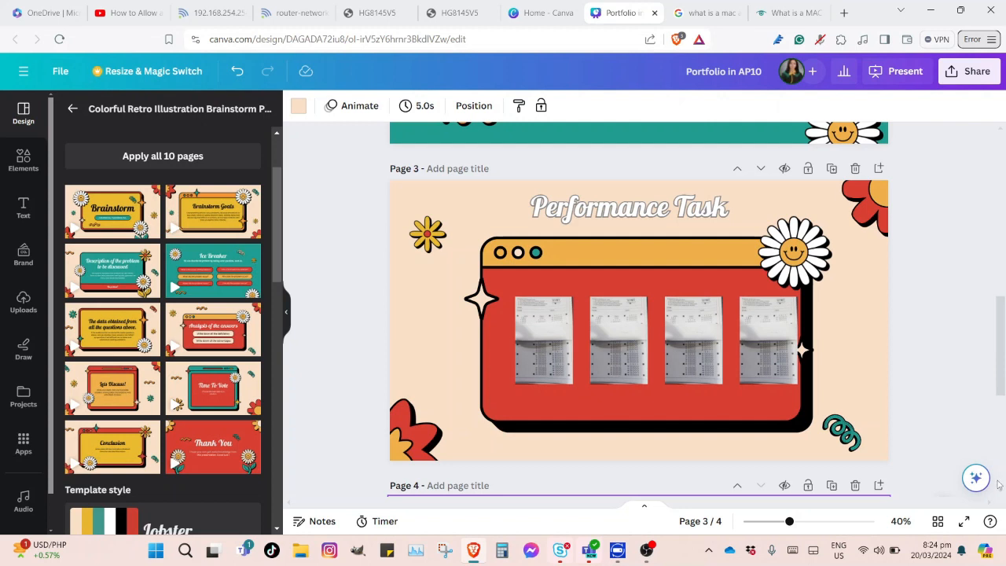
Retitle it 'Periodical Test' on one line, move it higher, and delete the subtitle
{"action": "scroll", "coordinate": [998, 483], "scroll_direction": "down", "scroll_amount": 4}
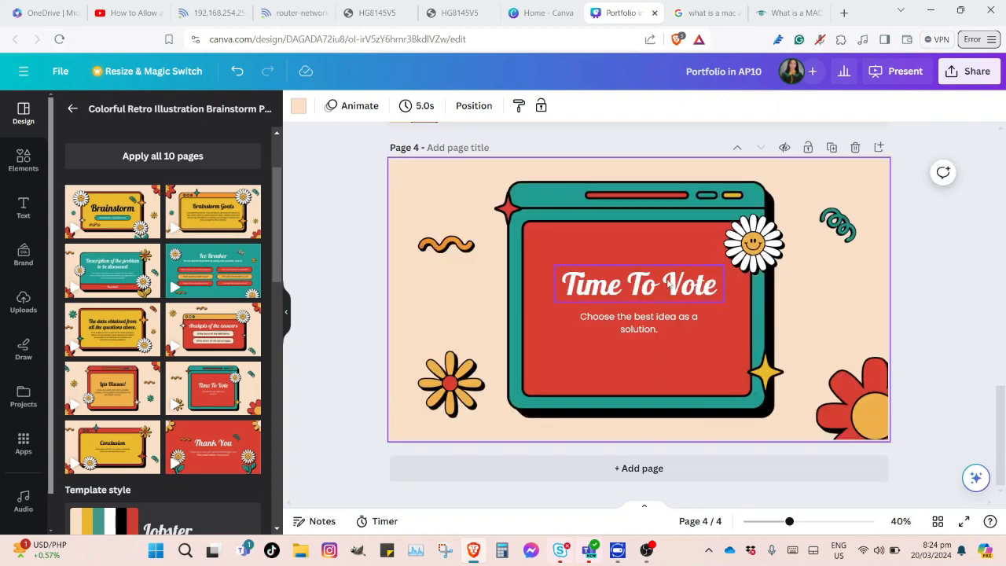
{"action": "double_click", "coordinate": [668, 285]}
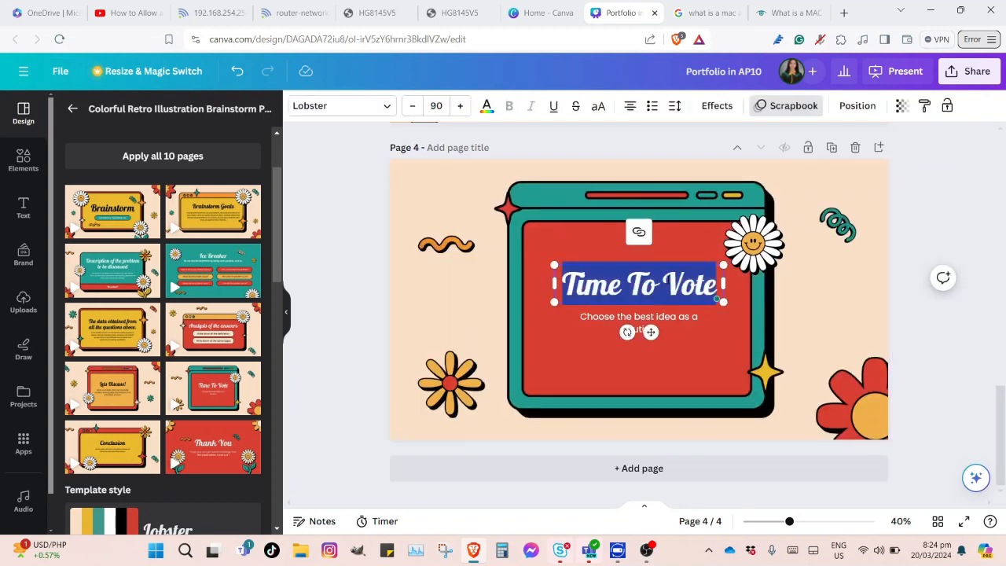
{"action": "type", "text": "Per"}
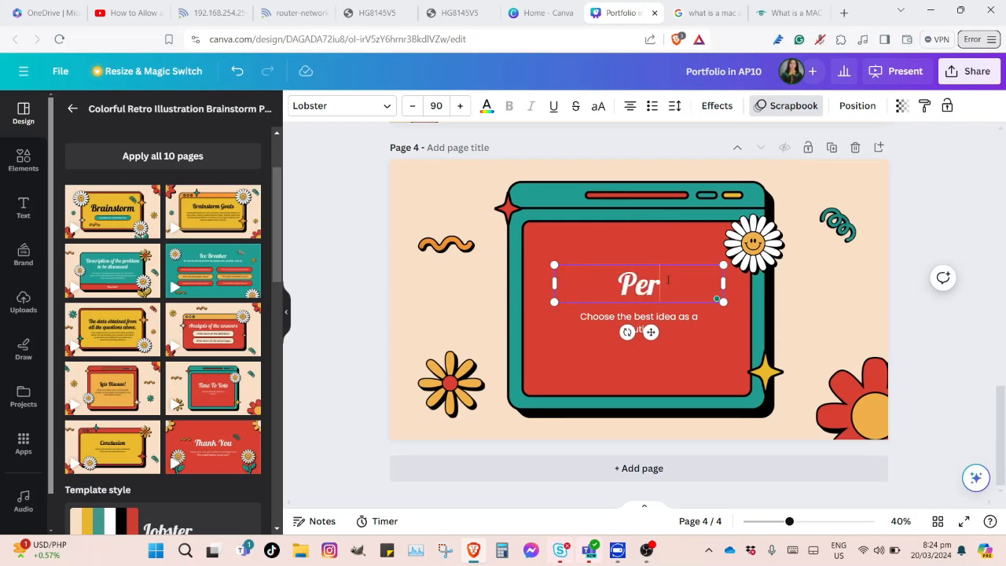
{"action": "type", "text": "iodical"}
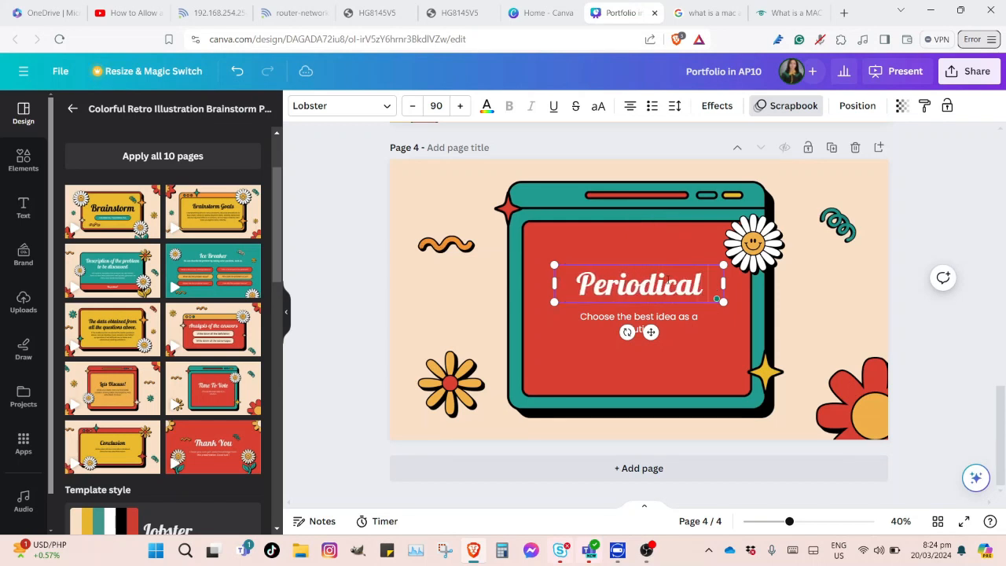
{"action": "type", "text": " Tes"}
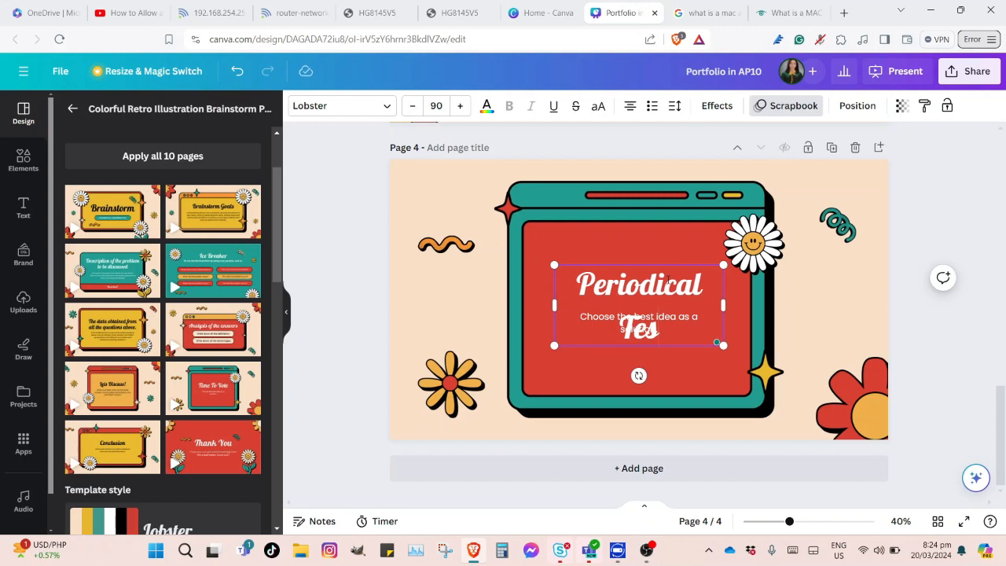
{"action": "type", "text": "t"}
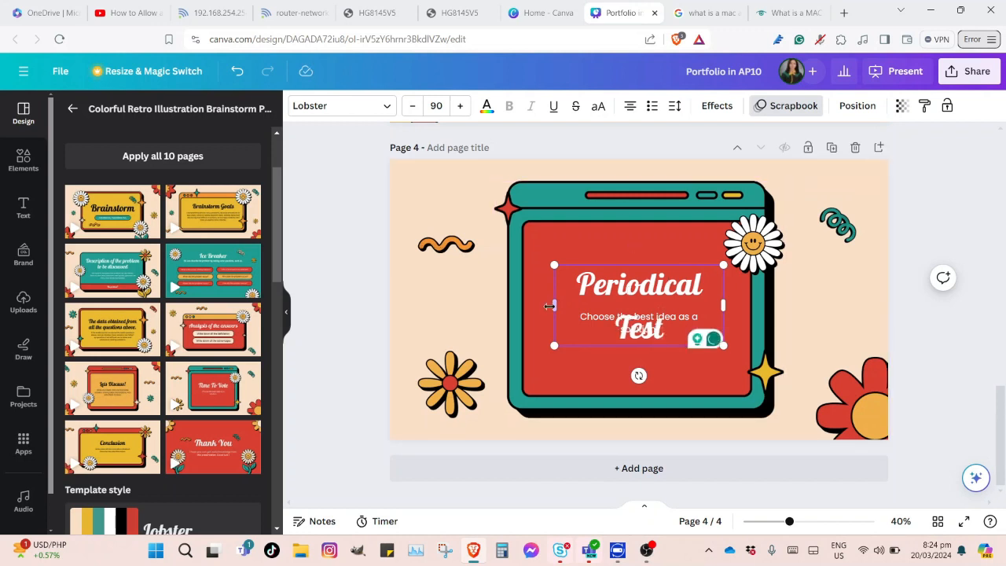
{"action": "left_click_drag", "start_coordinate": [554, 305], "coordinate": [511, 296]}
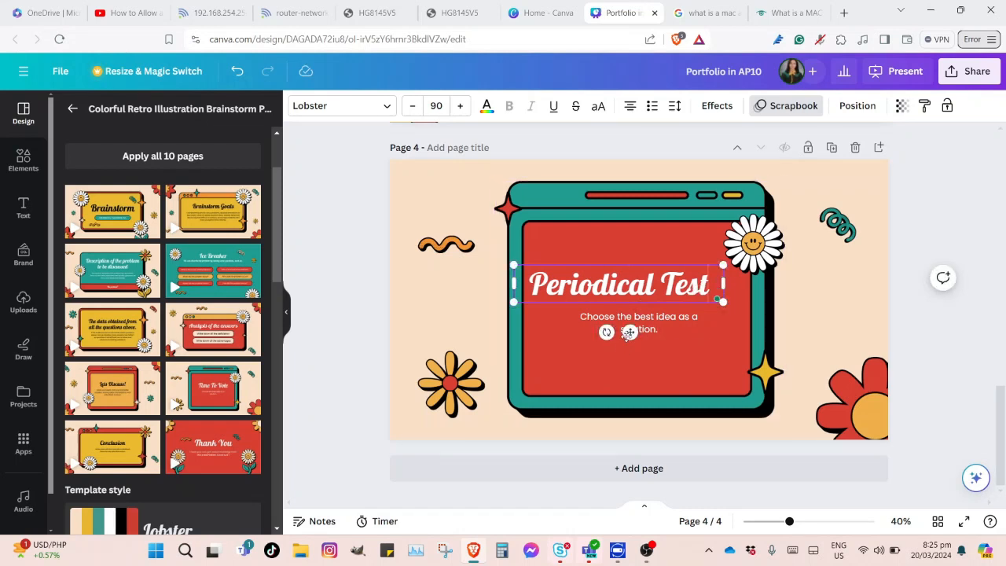
{"action": "left_click_drag", "start_coordinate": [644, 319], "coordinate": [632, 298]}
{"action": "left_click", "coordinate": [628, 320]}
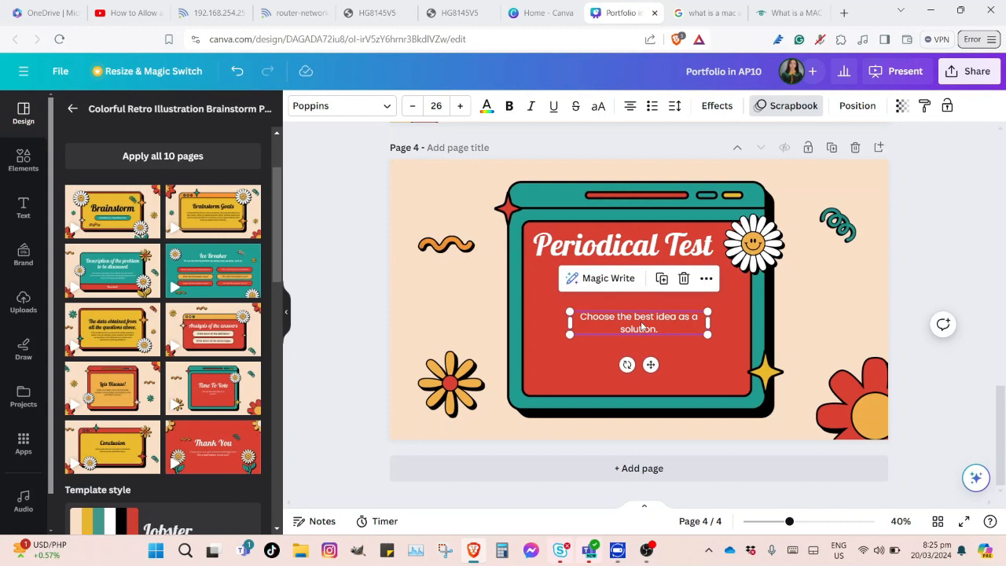
{"action": "key", "text": "Delete"}
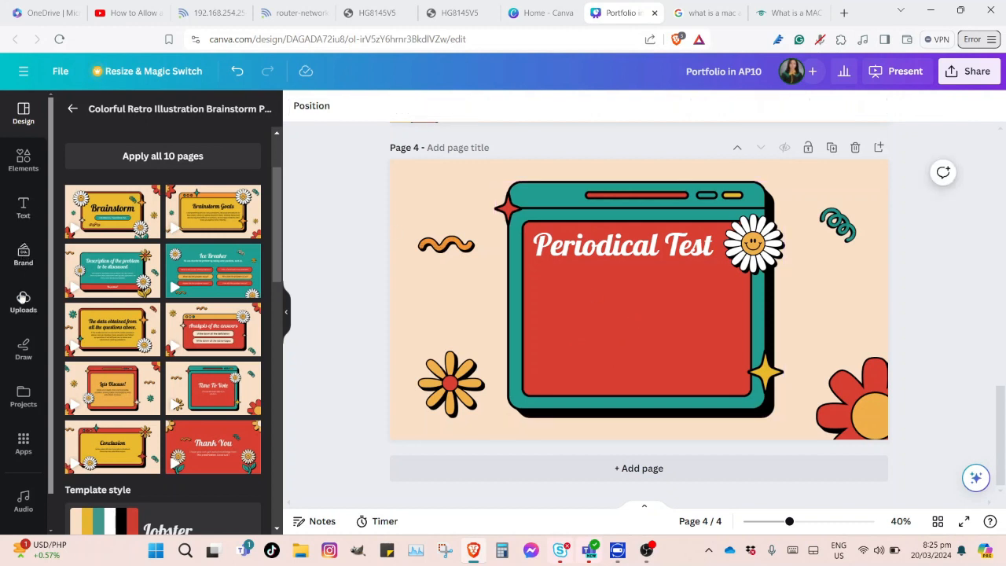
Insert the uploaded test-paper photo on page 4, crop it small, and copy it into a row of three
{"action": "left_click", "coordinate": [22, 299]}
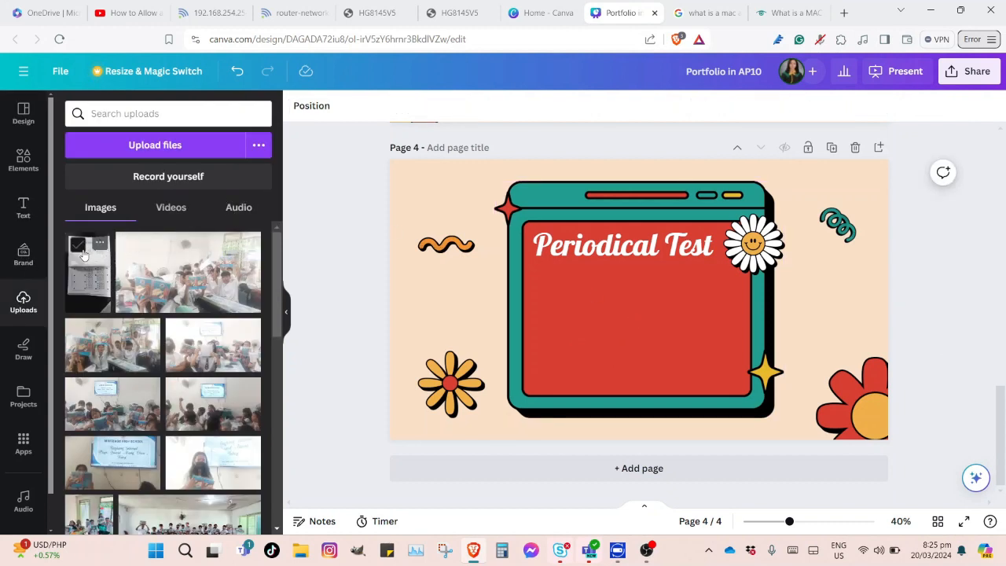
{"action": "left_click", "coordinate": [88, 275]}
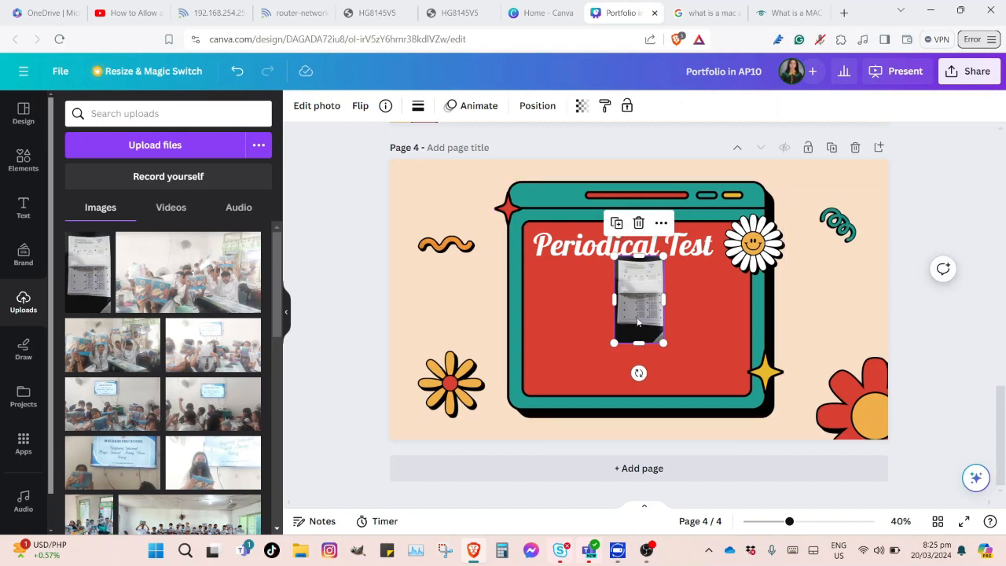
{"action": "left_click_drag", "start_coordinate": [636, 341], "coordinate": [638, 322]}
{"action": "left_click_drag", "start_coordinate": [638, 255], "coordinate": [674, 301]}
{"action": "left_click", "coordinate": [724, 300]}
{"action": "key", "text": "ctrl+v"}
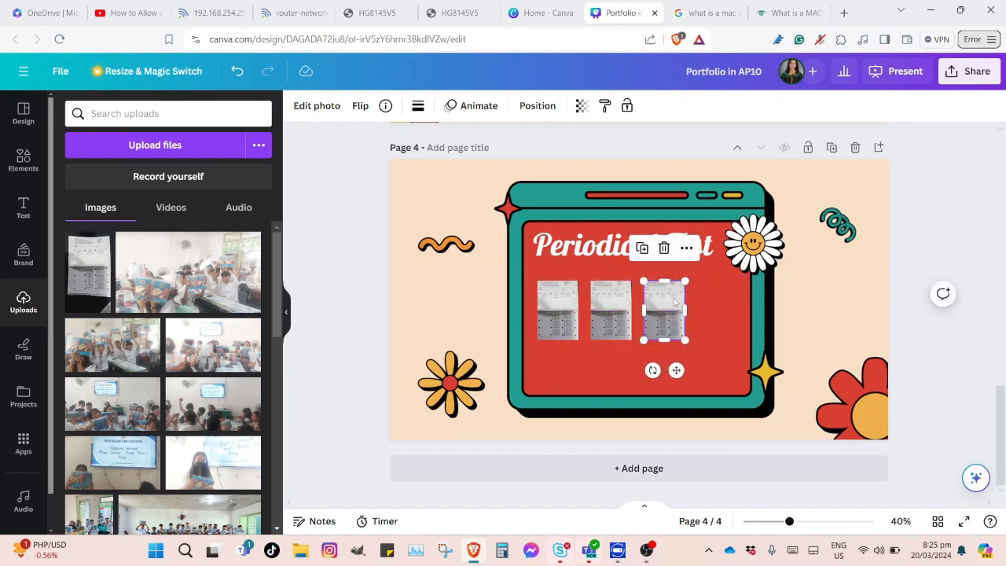
{"action": "left_click", "coordinate": [17, 116]}
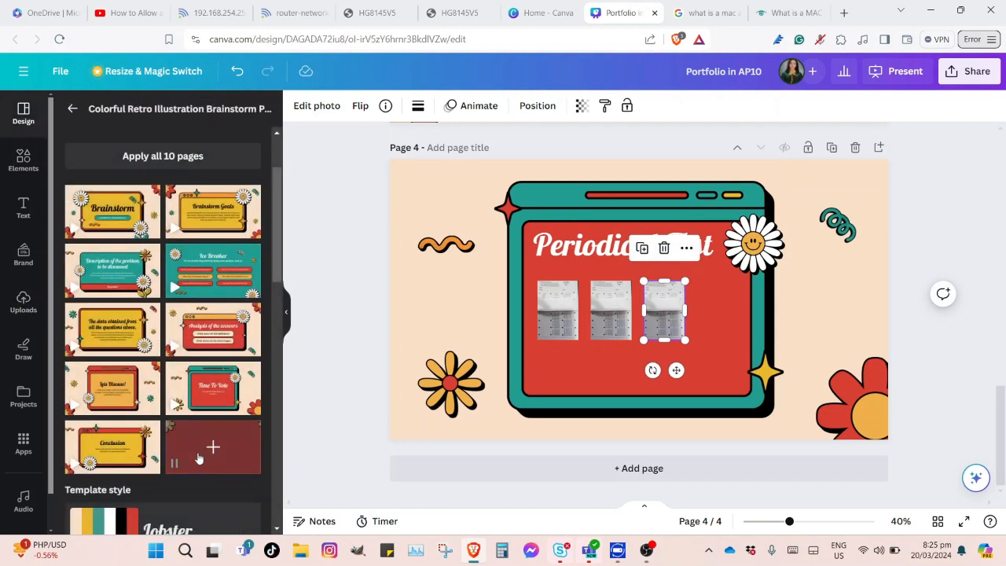
Add the Thank You template as page 5 with 'Make sure that your porfolio will compile all your files from Quarter 1 to Quarter 2.'
{"action": "left_click", "coordinate": [199, 458]}
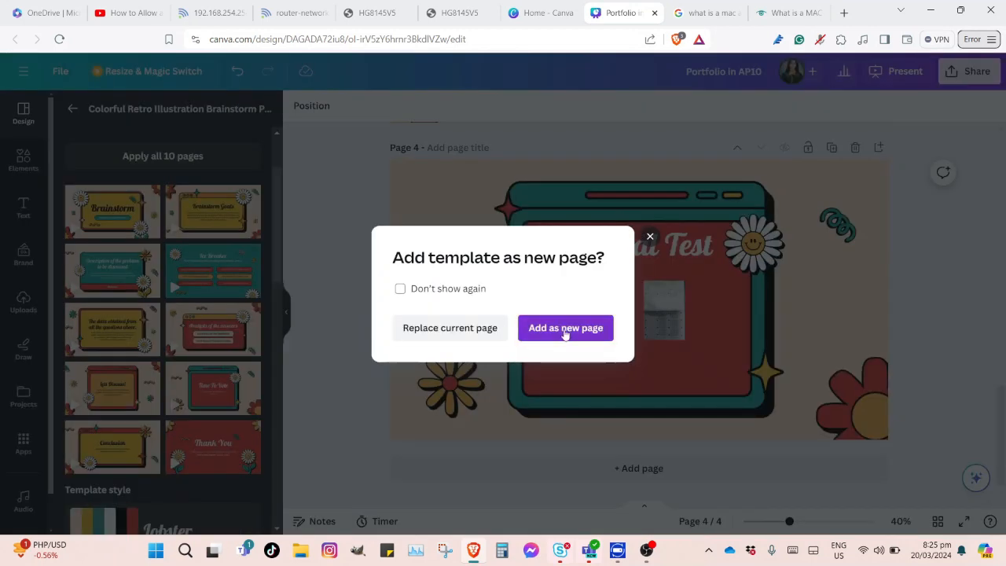
{"action": "left_click", "coordinate": [565, 328]}
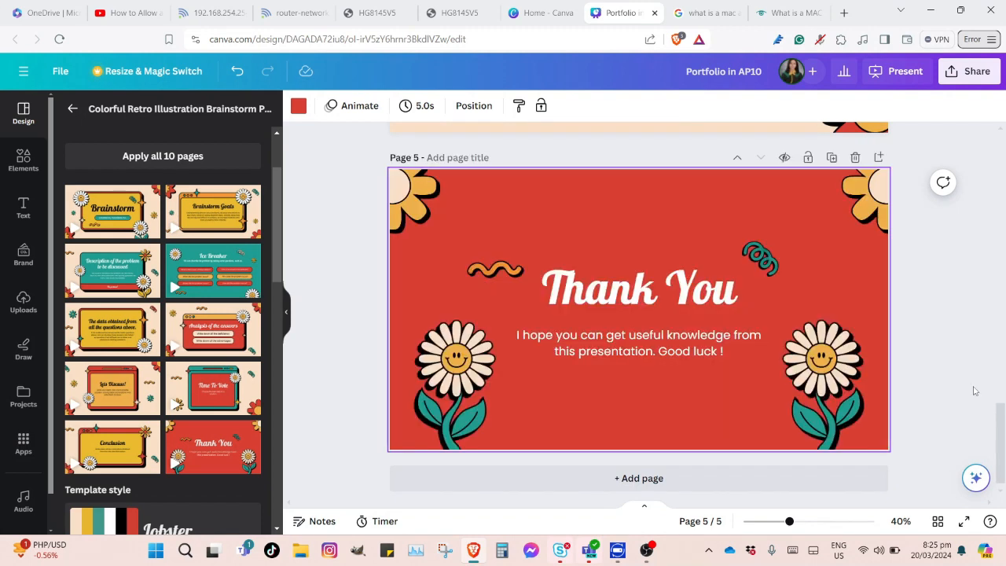
{"action": "left_click", "coordinate": [646, 347]}
{"action": "double_click", "coordinate": [645, 347]}
{"action": "type", "text": "Make sure"}
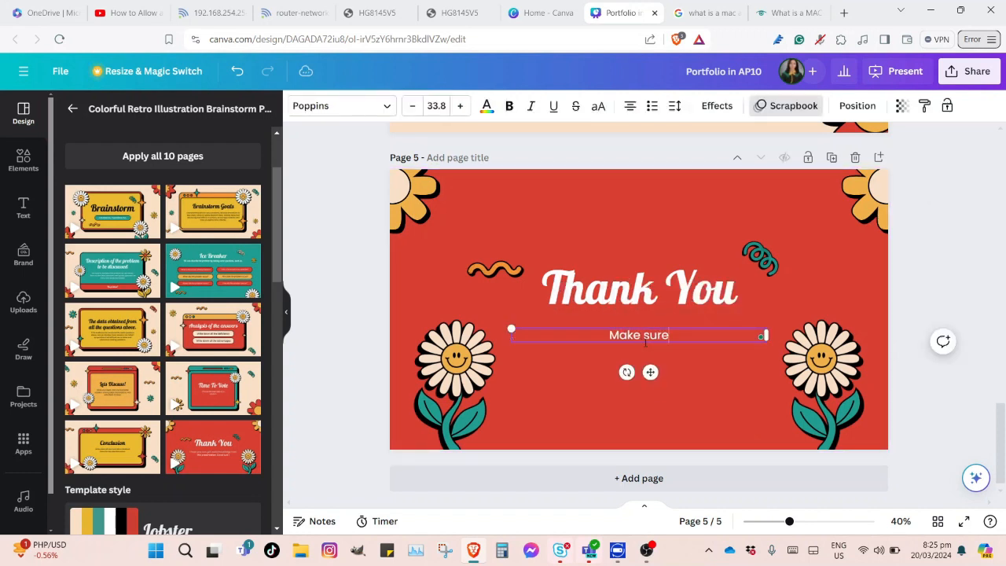
{"action": "type", "text": " that"}
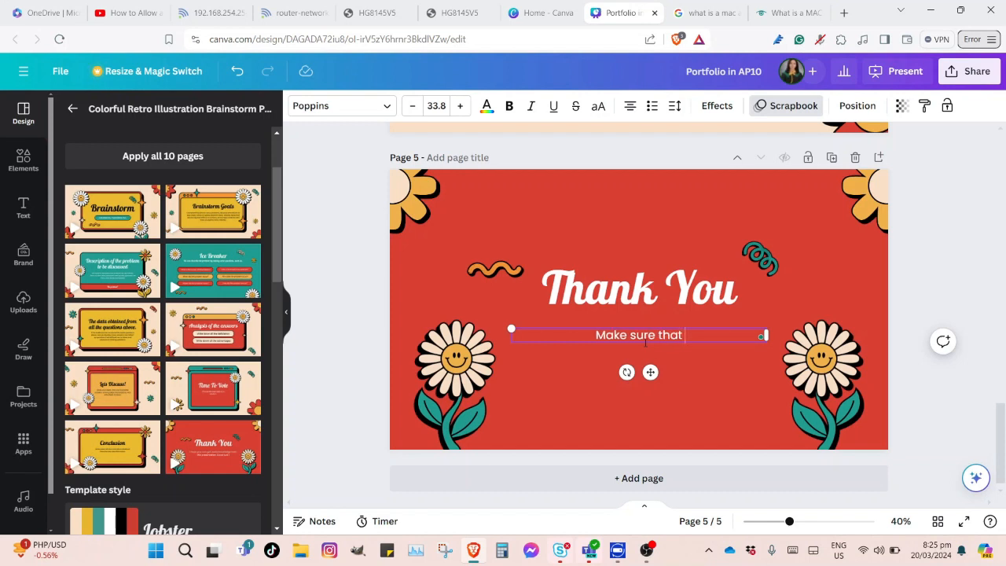
{"action": "type", "text": " your"}
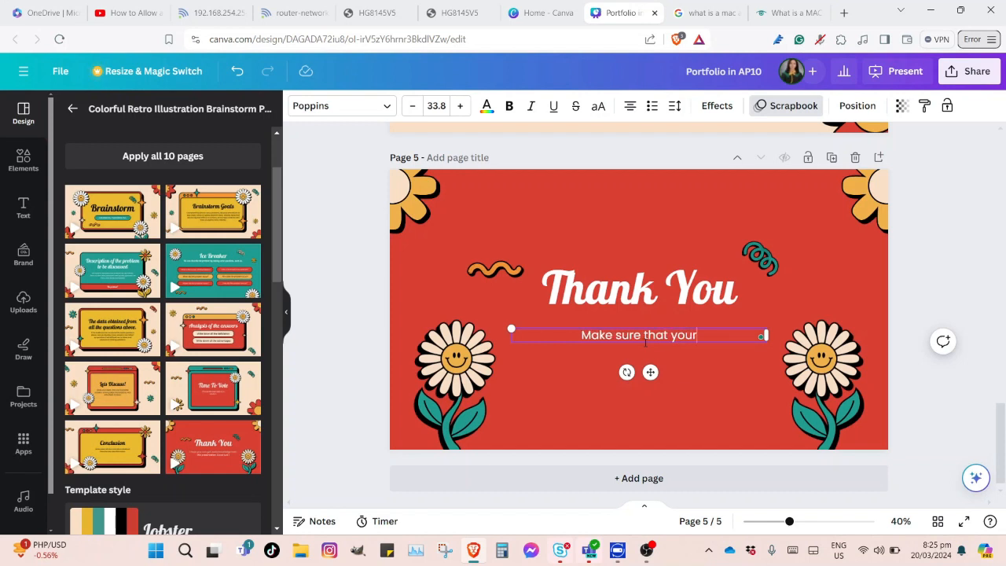
{"action": "type", "text": " por"}
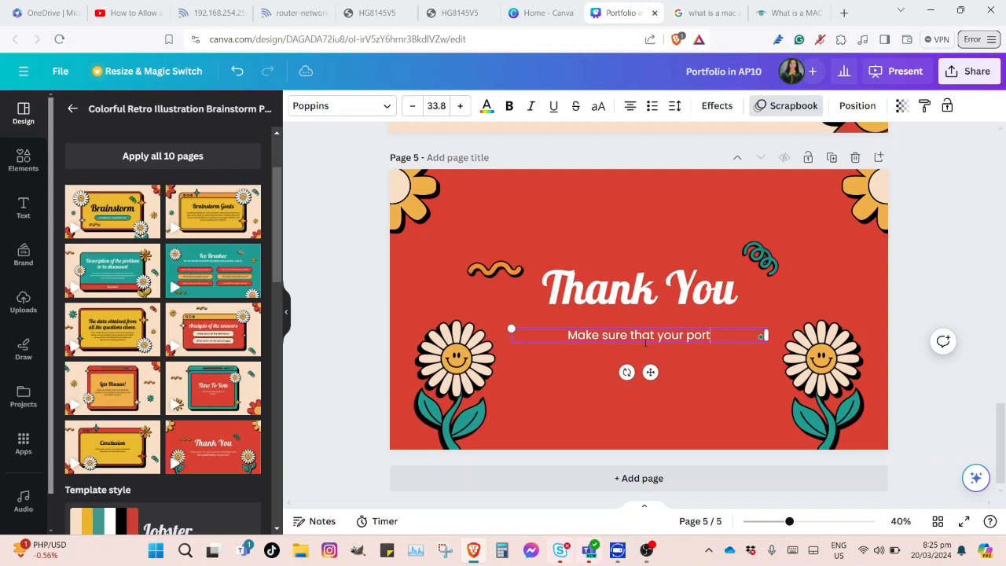
{"action": "type", "text": "folio"}
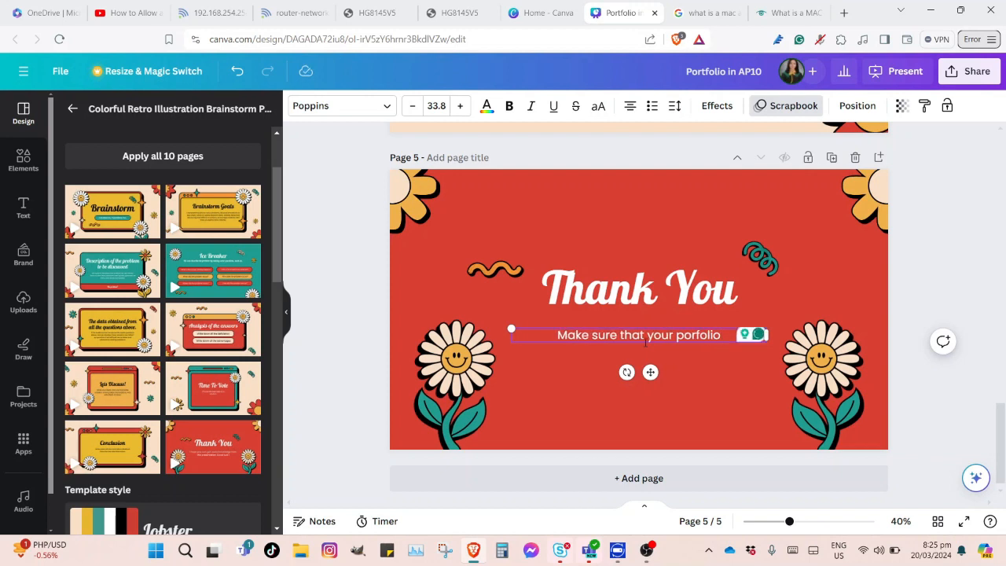
{"action": "type", "text": " wi"}
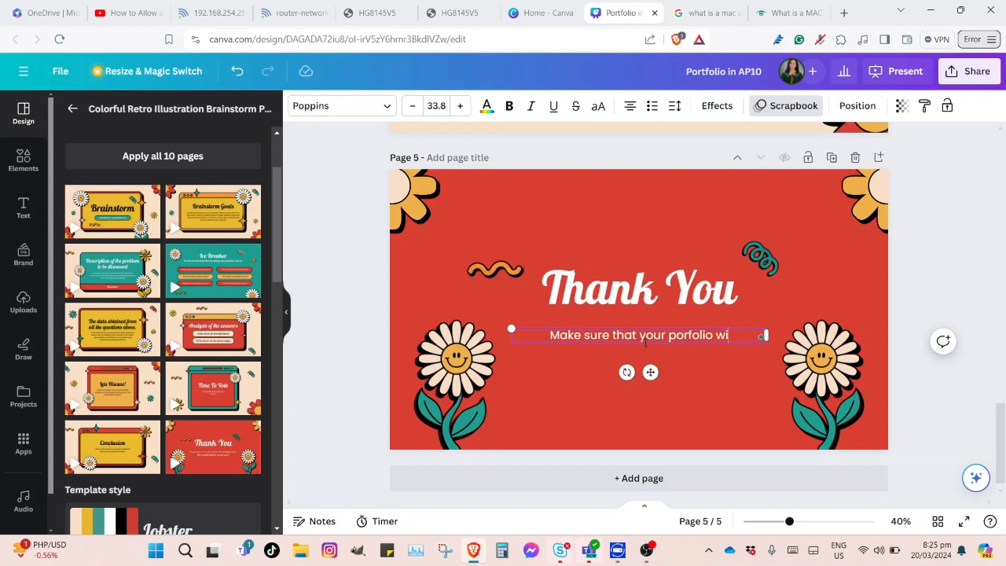
{"action": "type", "text": "ll com"}
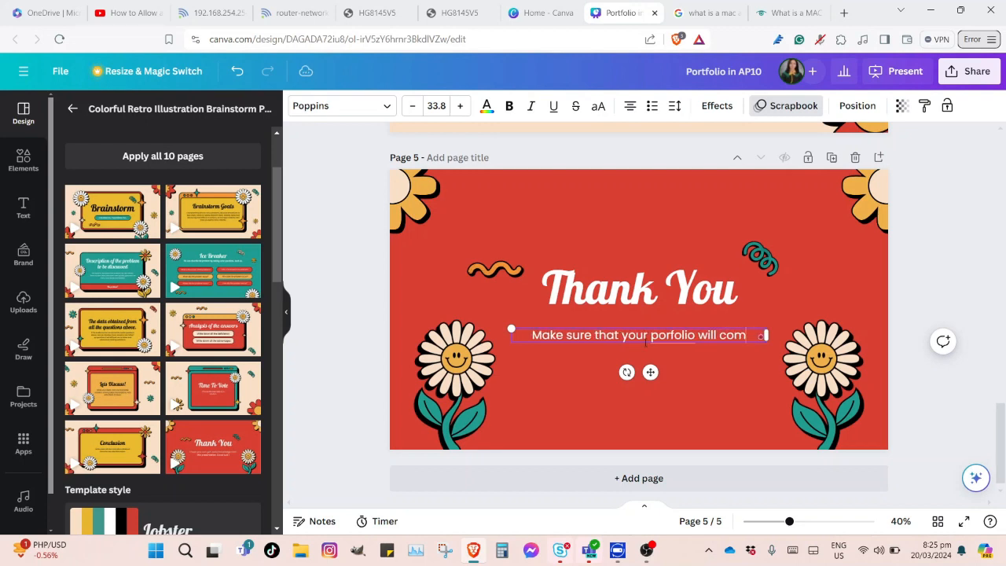
{"action": "type", "text": "pile"}
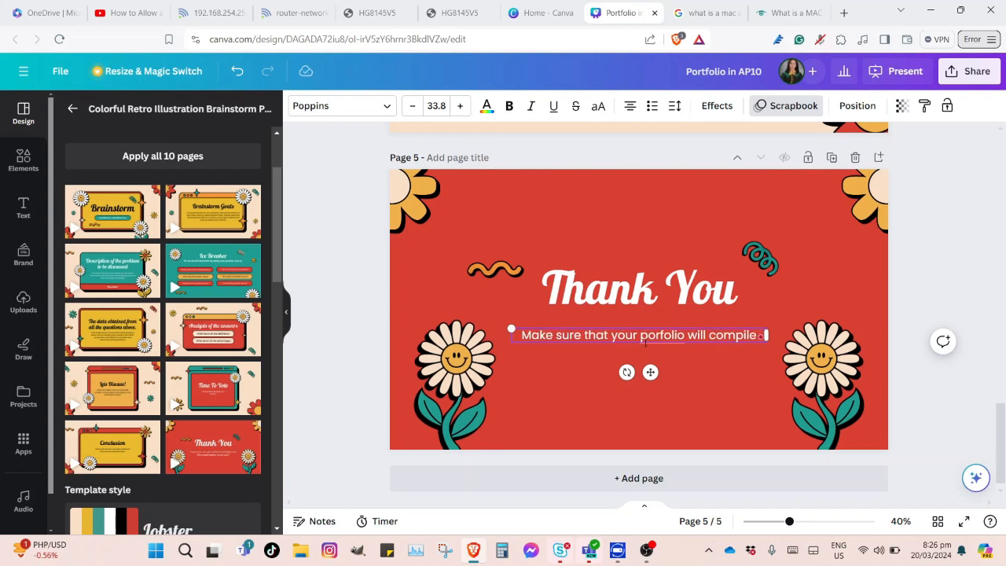
{"action": "type", "text": " all y"}
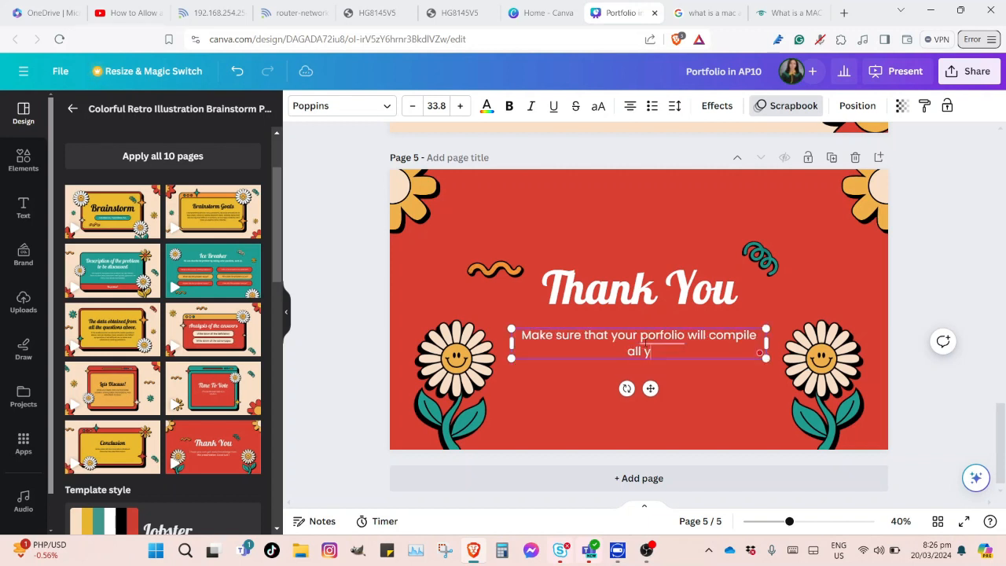
{"action": "type", "text": "our files from"}
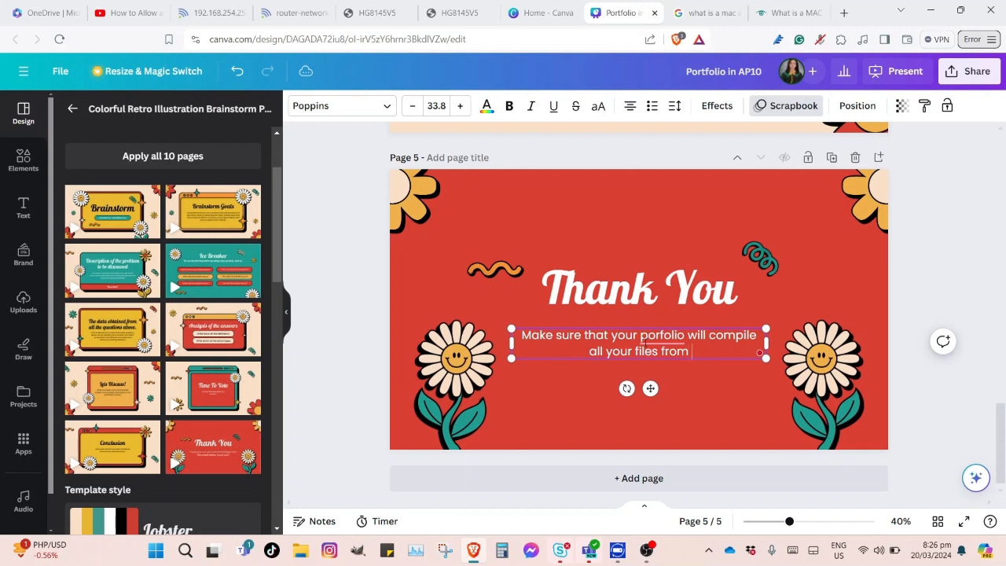
{"action": "type", "text": " Quarter"}
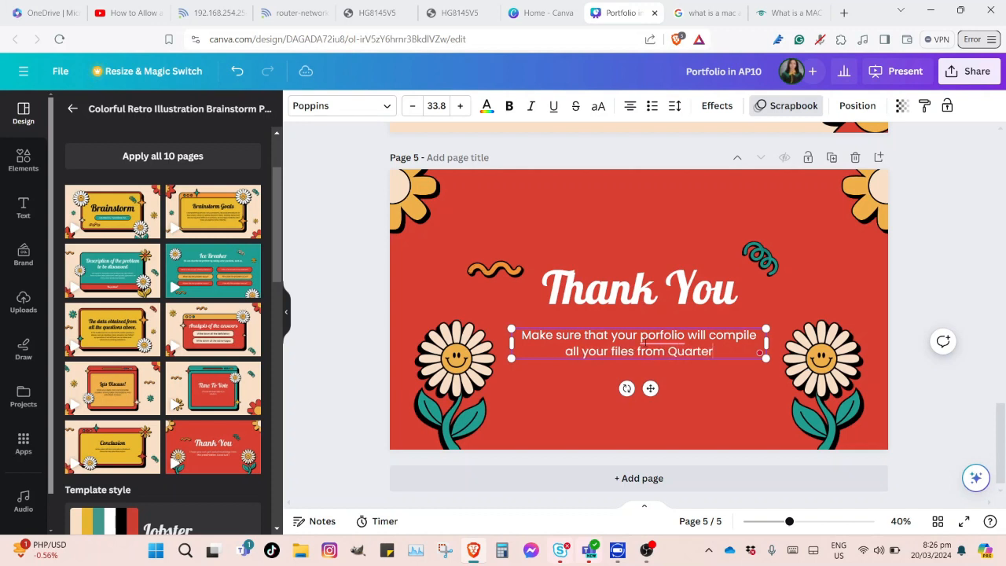
{"action": "type", "text": " 1 to"}
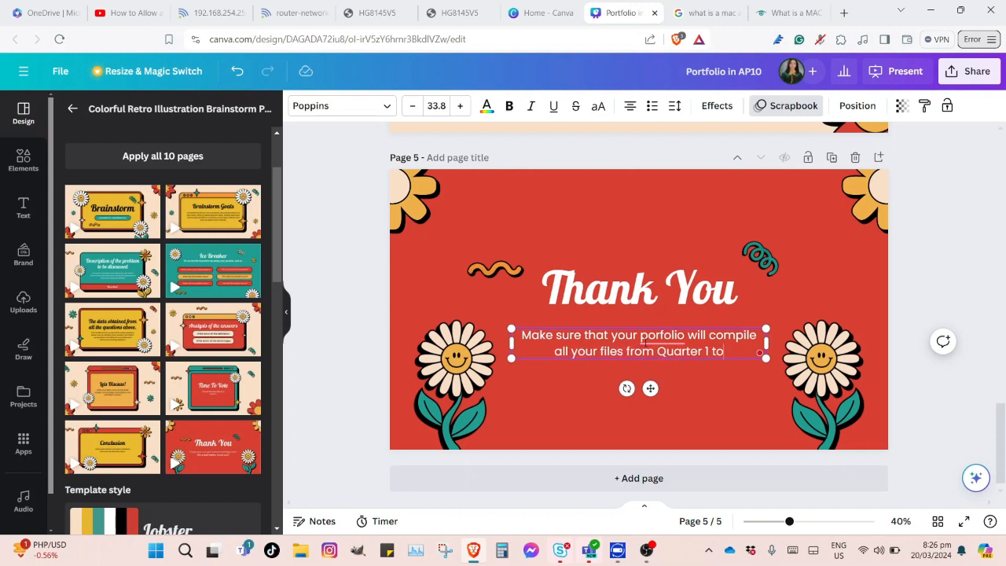
{"action": "type", "text": " Quarter"}
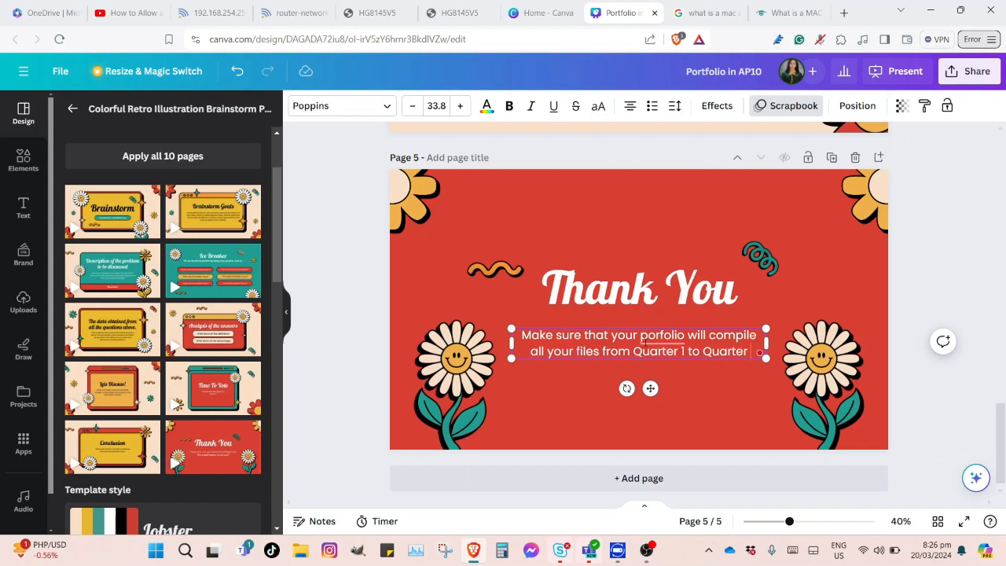
{"action": "type", "text": " 2."}
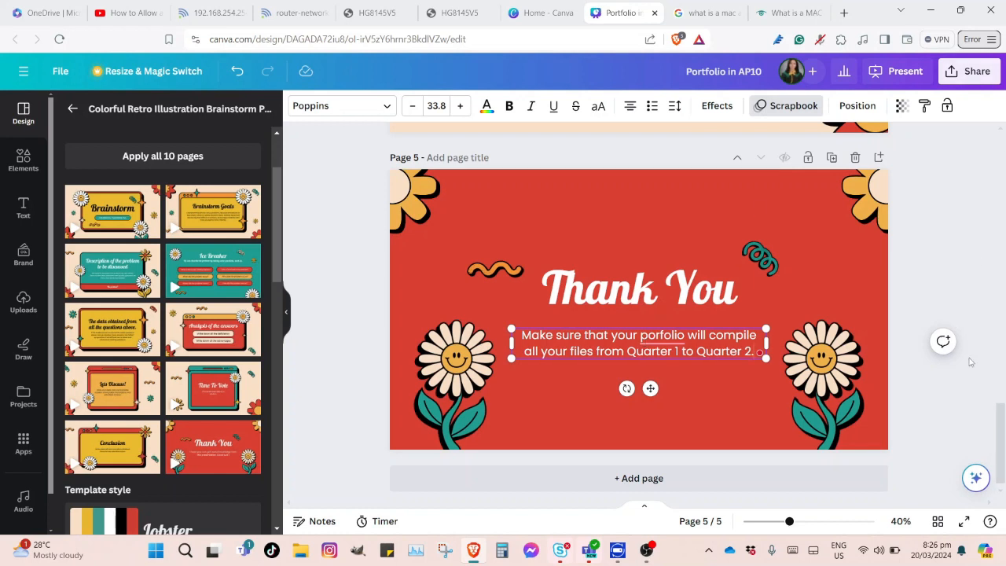
{"action": "scroll", "coordinate": [1002, 396], "scroll_direction": "up", "scroll_amount": 2}
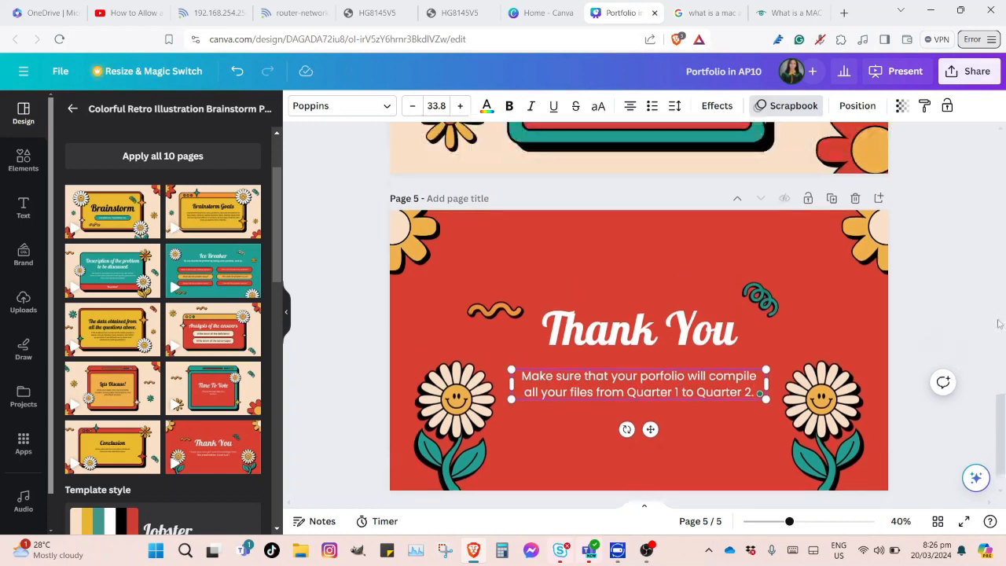
{"action": "scroll", "coordinate": [1000, 362], "scroll_direction": "up", "scroll_amount": 3}
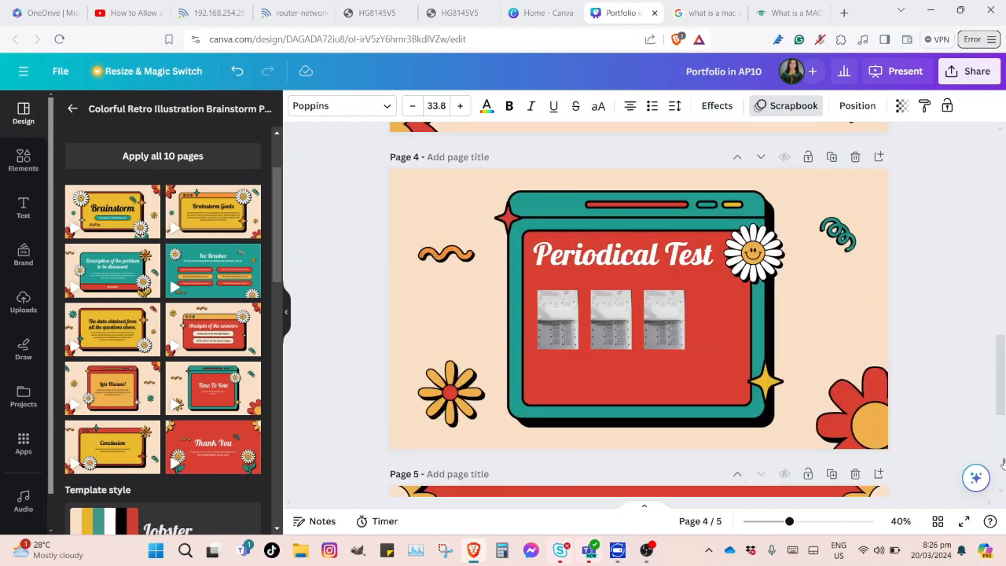
{"action": "scroll", "coordinate": [1003, 405], "scroll_direction": "down", "scroll_amount": 3}
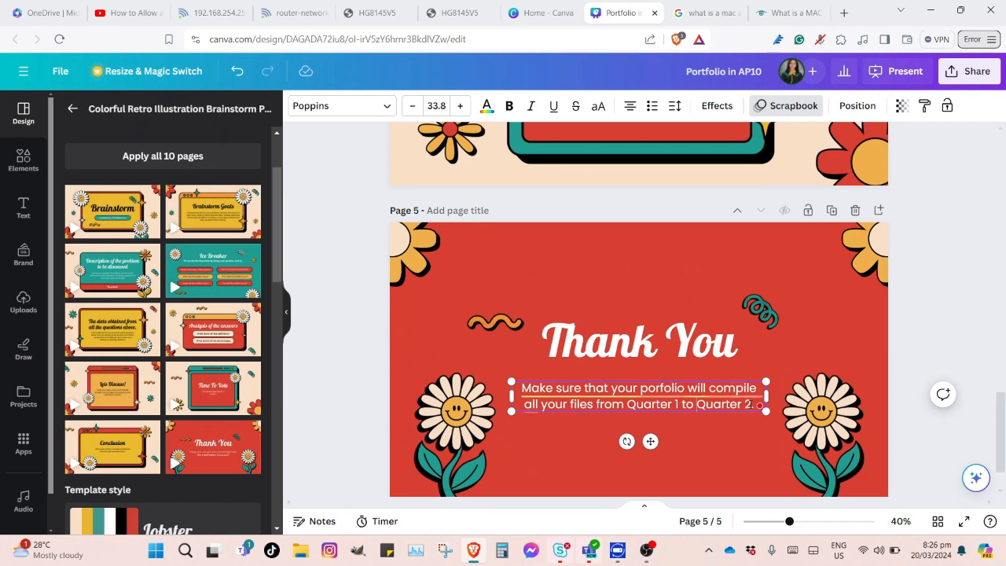
Add 'To submit your outputs' instructions ending with the teacher's e-mail address, then select that line
{"action": "type", "text": "To submit your"}
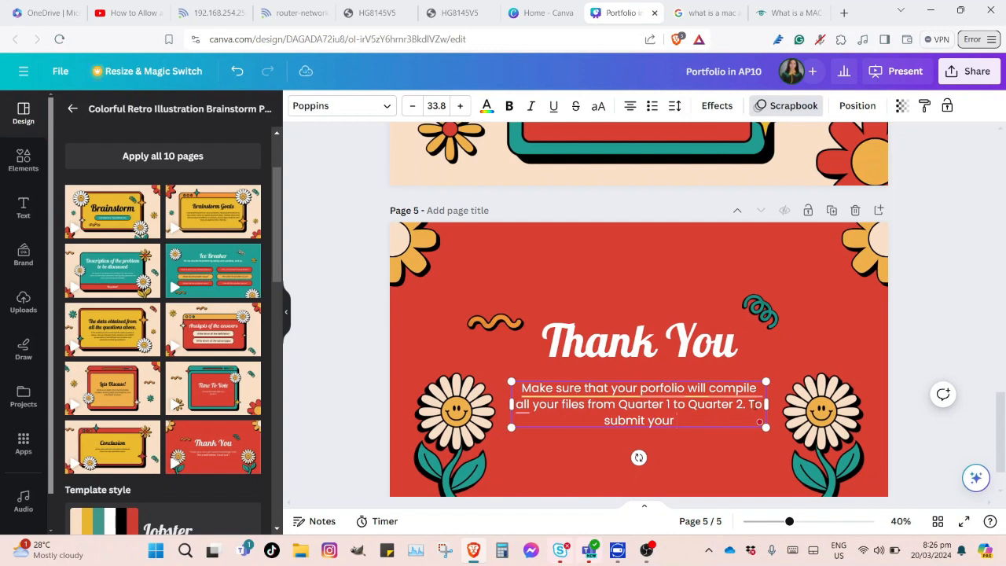
{"action": "type", "text": " out"}
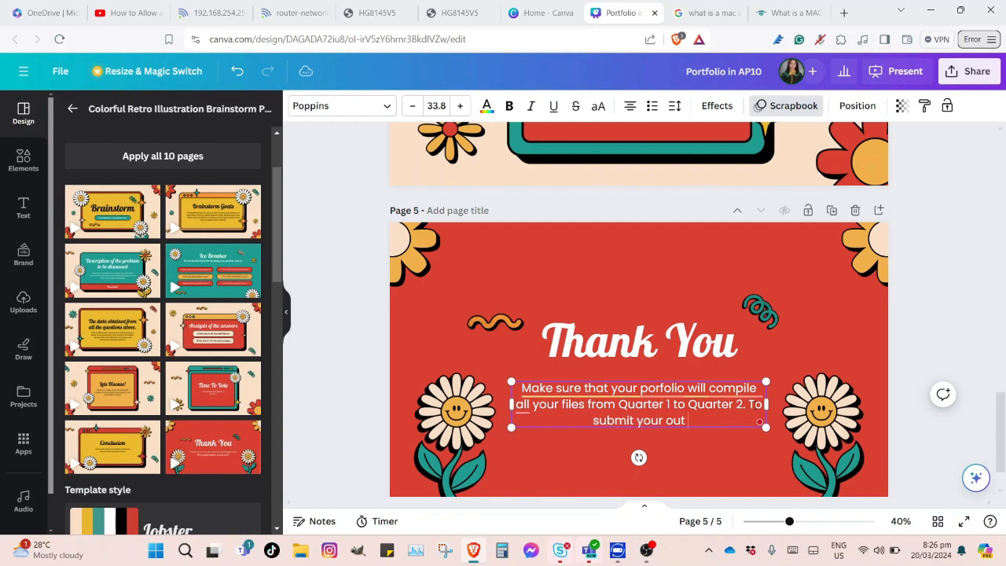
{"action": "type", "text": " puts"}
{"action": "key", "text": "BackSpace"}
{"action": "key", "text": "BackSpace"}
{"action": "key", "text": "BackSpace"}
{"action": "key", "text": "BackSpace"}
{"action": "key", "text": "BackSpace"}
{"action": "key", "text": "BackSpace"}
{"action": "type", "text": "tputs"}
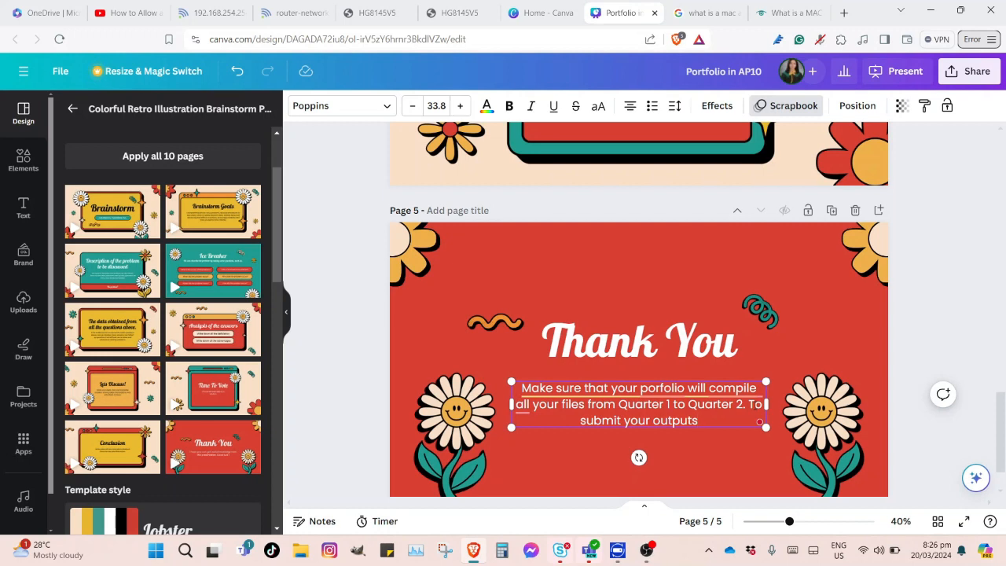
{"action": "type", "text": ".....You have to share your file in my email"}
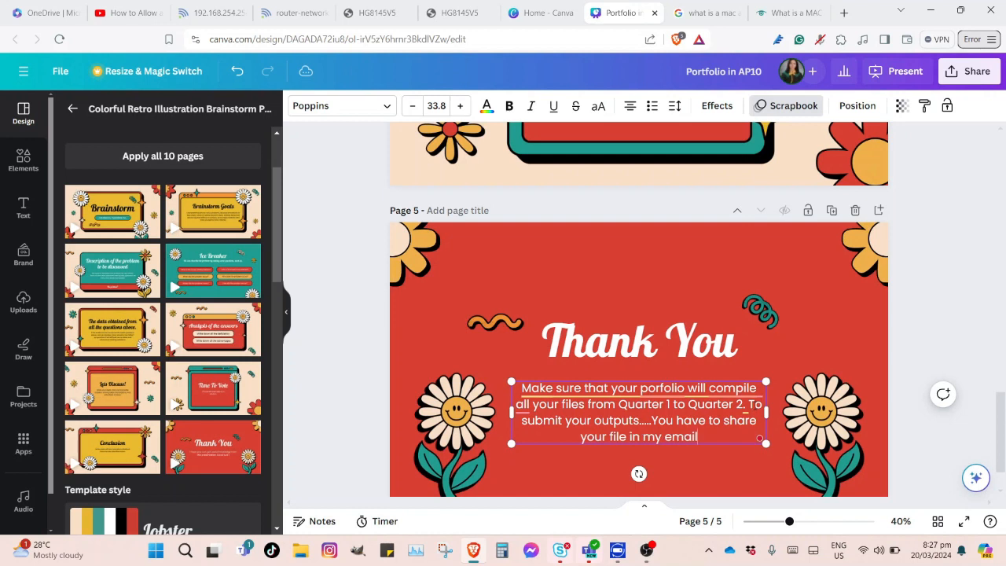
{"action": "type", "text": " accou"}
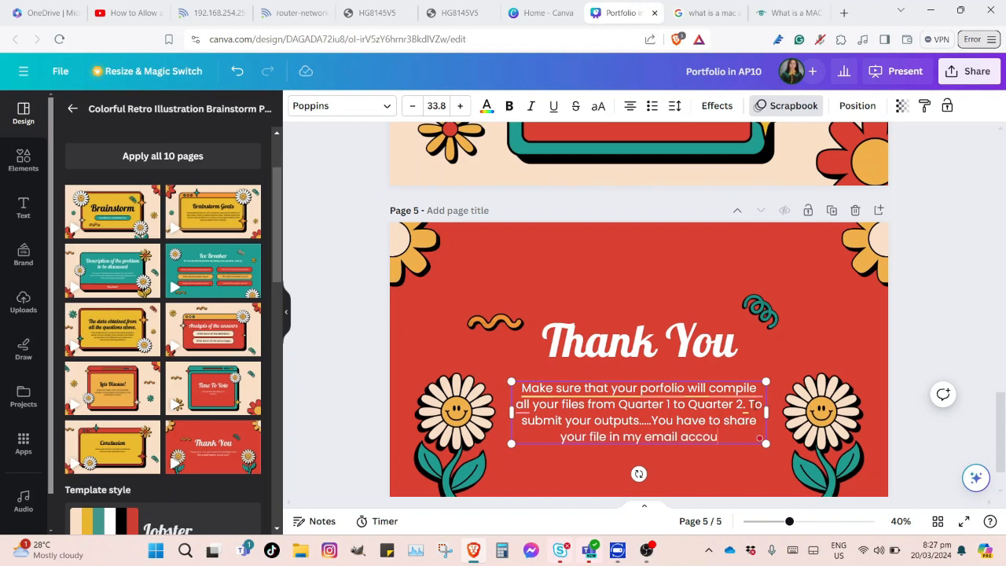
{"action": "type", "text": "nt w"}
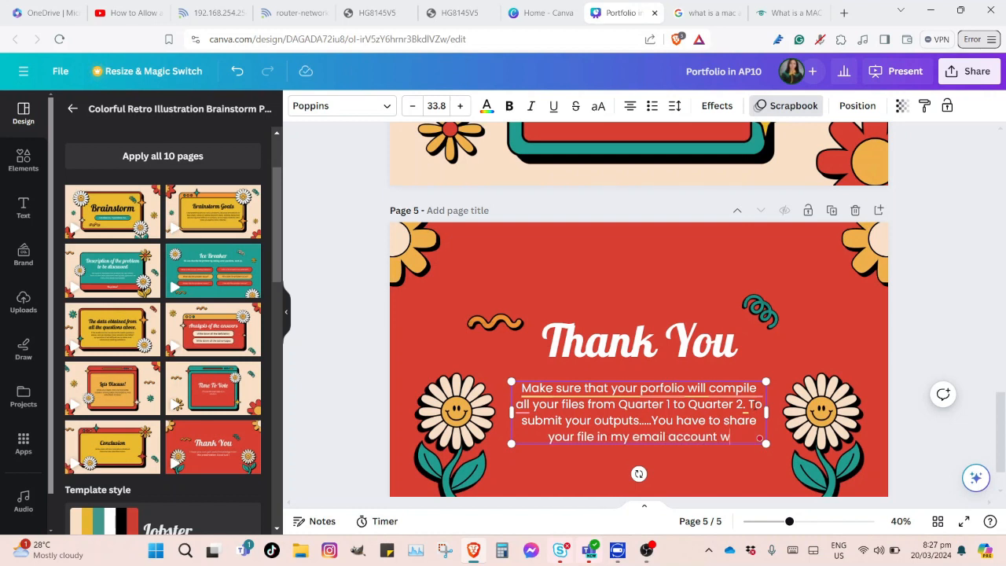
{"action": "type", "text": "hic"}
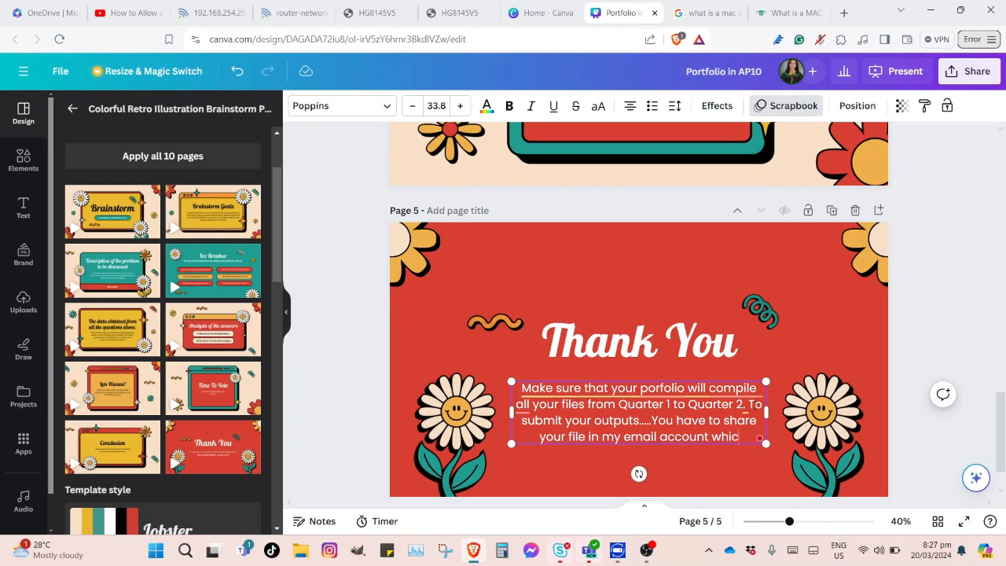
{"action": "type", "text": "h I"}
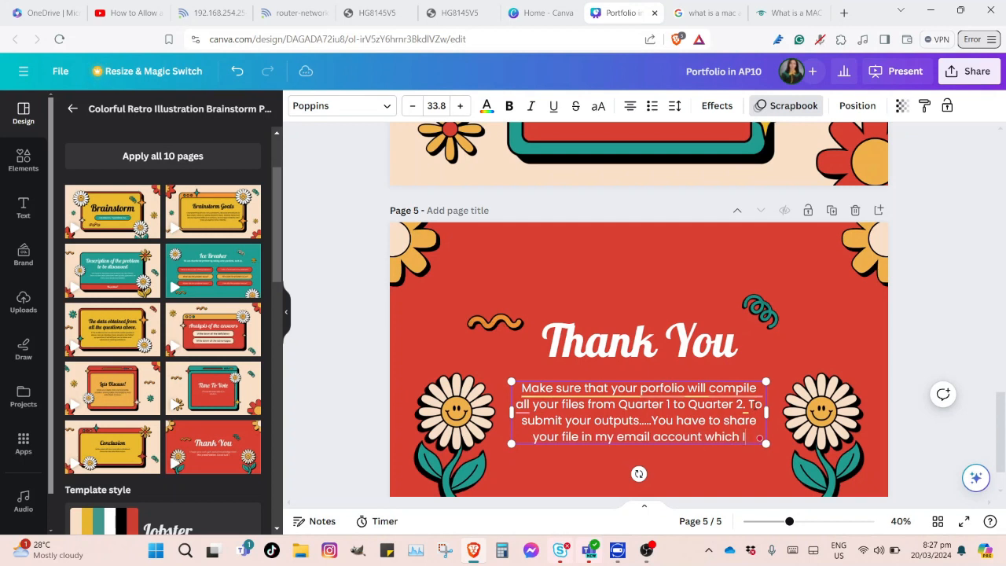
{"action": "key", "text": "BackSpace"}
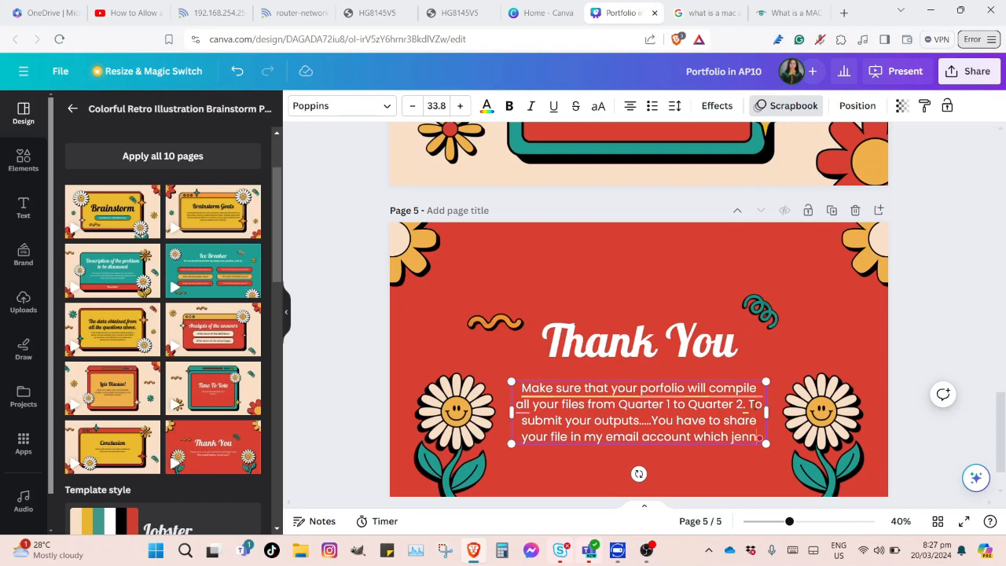
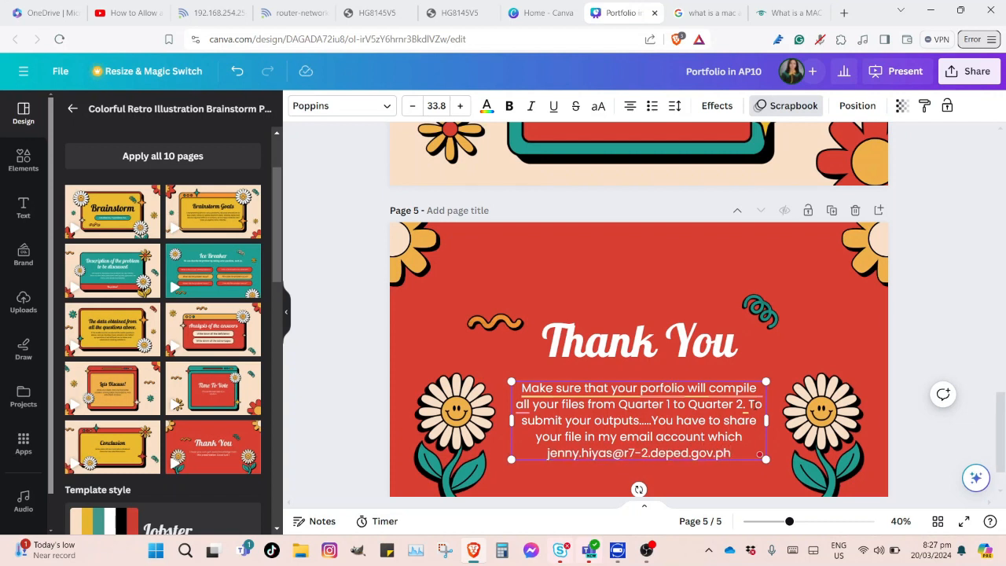
{"action": "left_click_drag", "start_coordinate": [732, 453], "coordinate": [547, 453]}
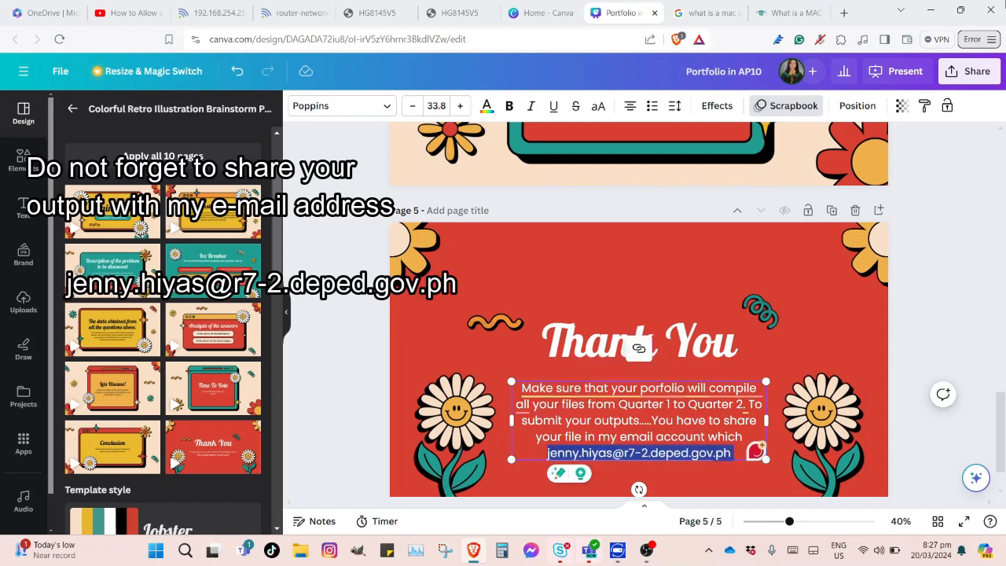
In the Share options, edit people with access and pick the suggested teacher account as invitee
{"action": "left_click", "coordinate": [968, 73]}
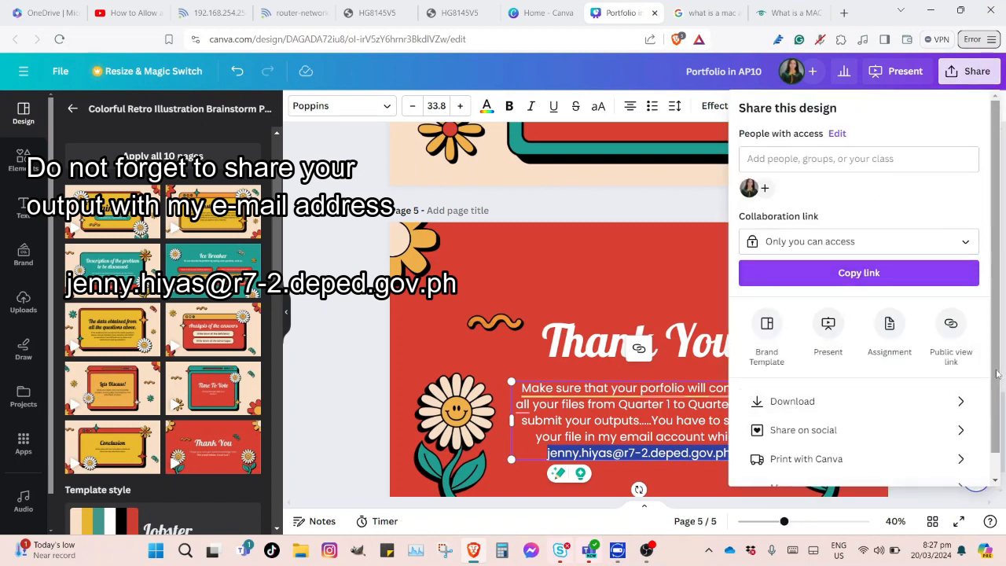
{"action": "scroll", "coordinate": [999, 376], "scroll_direction": "down", "scroll_amount": 1}
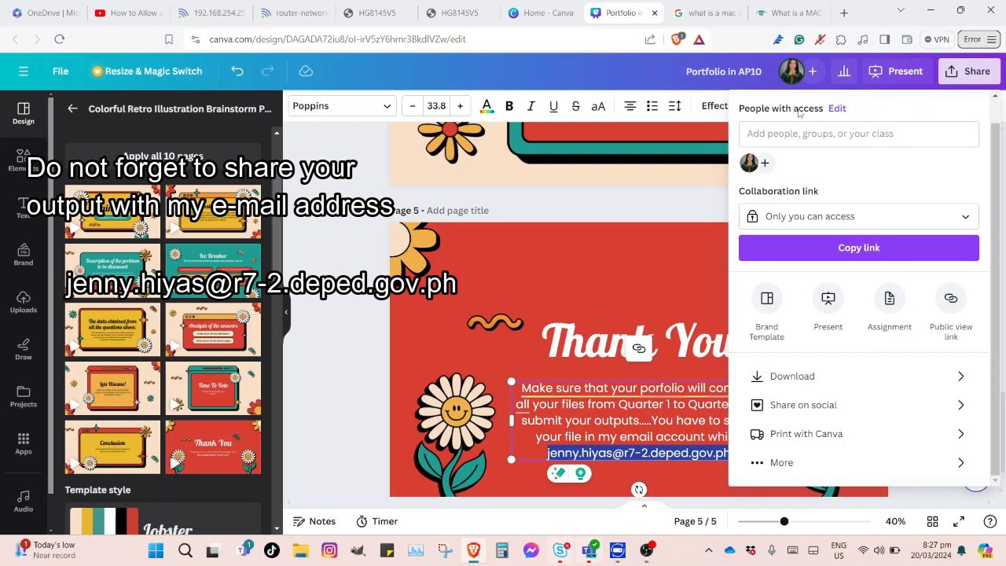
{"action": "left_click", "coordinate": [836, 109]}
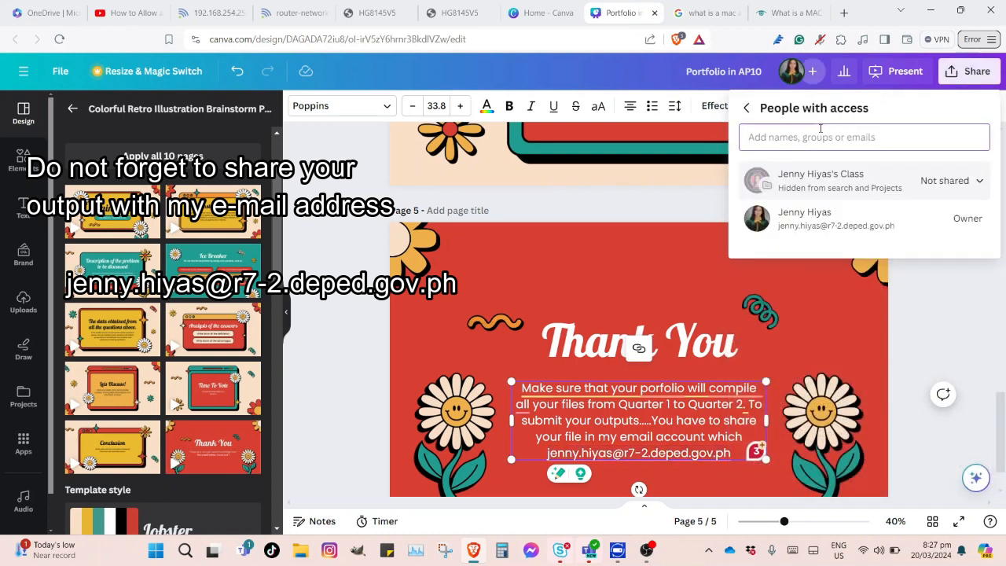
{"action": "left_click", "coordinate": [799, 144]}
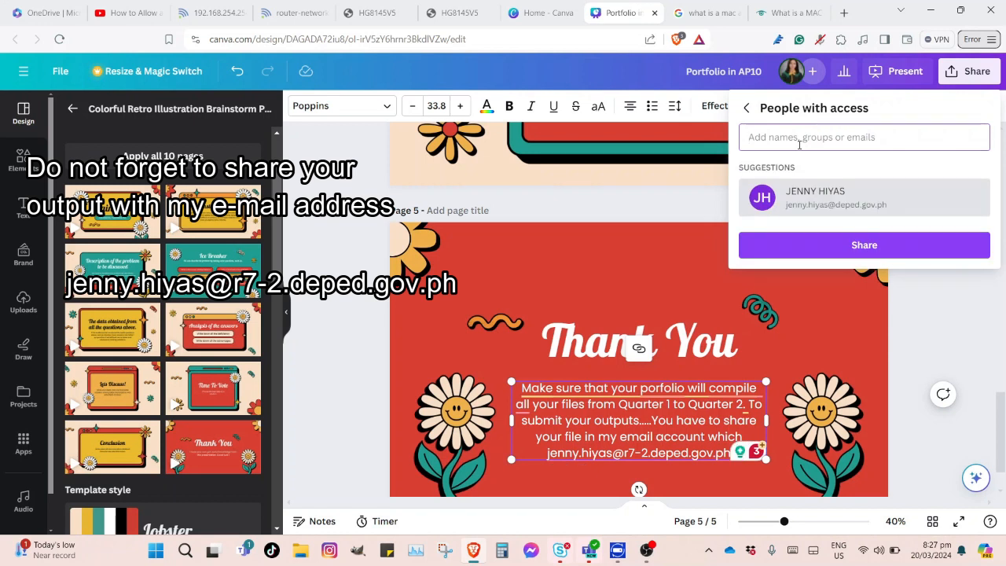
{"action": "left_click", "coordinate": [817, 197]}
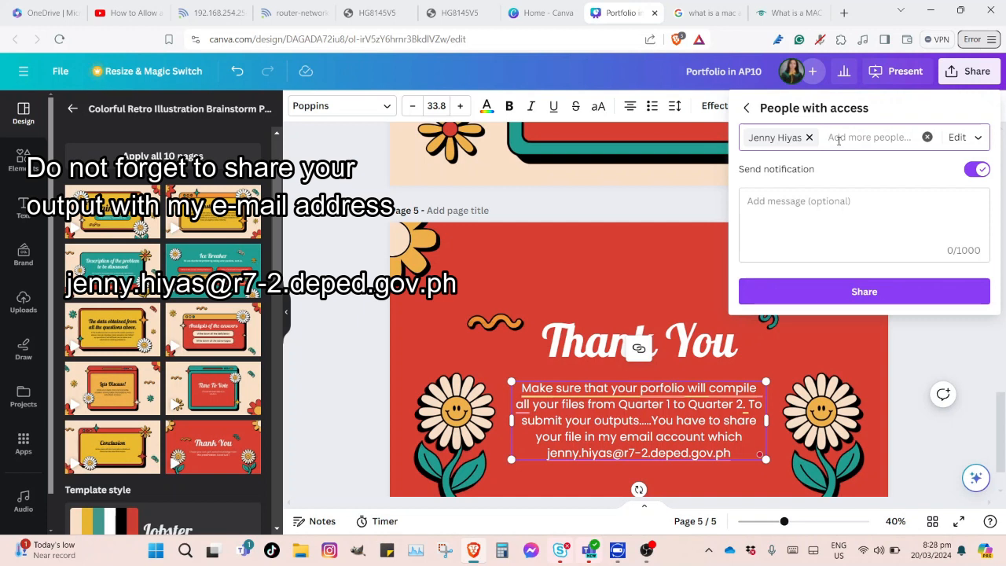
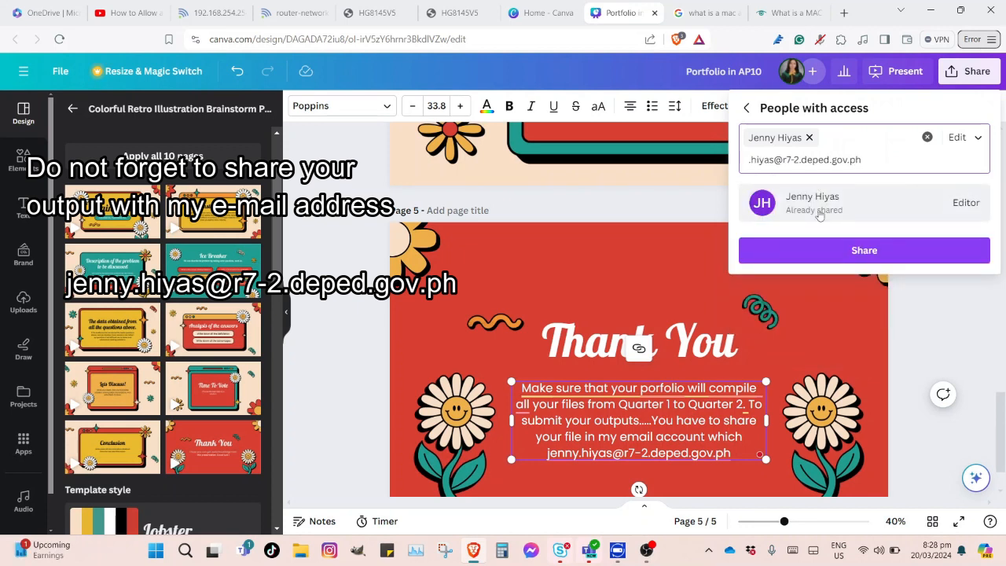
Share the presentation to the teacher's e-mail address with the message 'Portfolio in AP'
{"action": "left_click", "coordinate": [868, 252]}
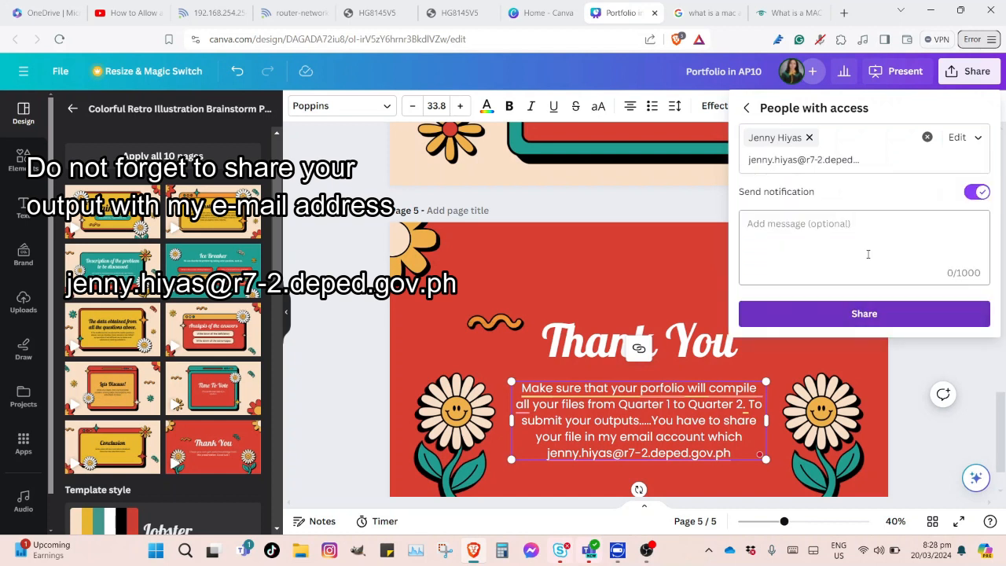
{"action": "left_click", "coordinate": [834, 250]}
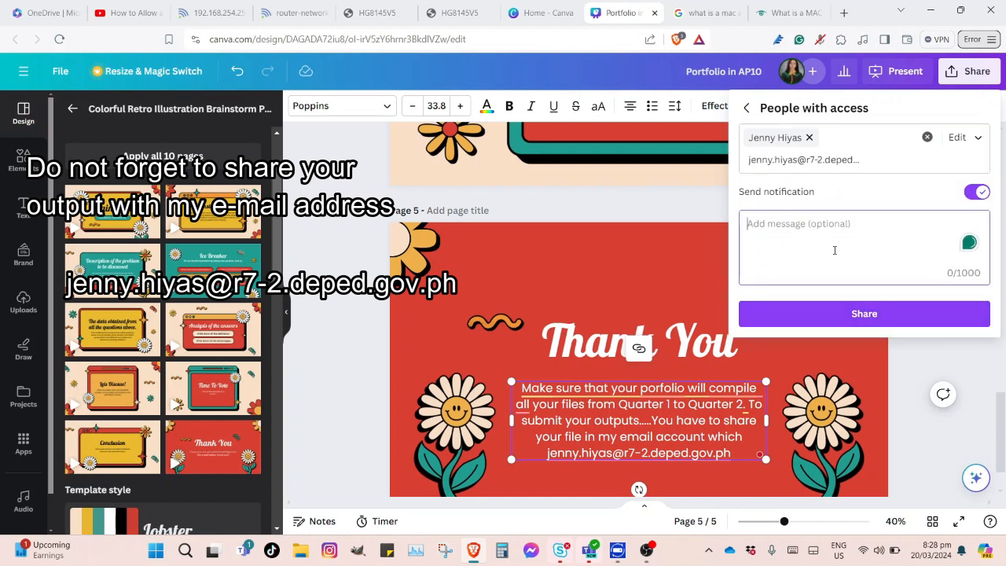
{"action": "type", "text": "Port"}
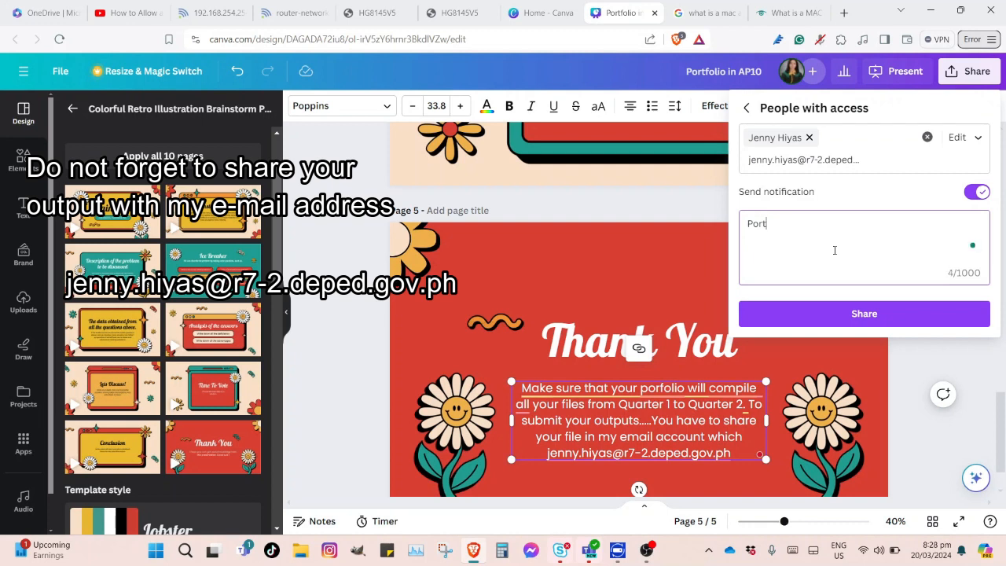
{"action": "type", "text": "folio in AP"}
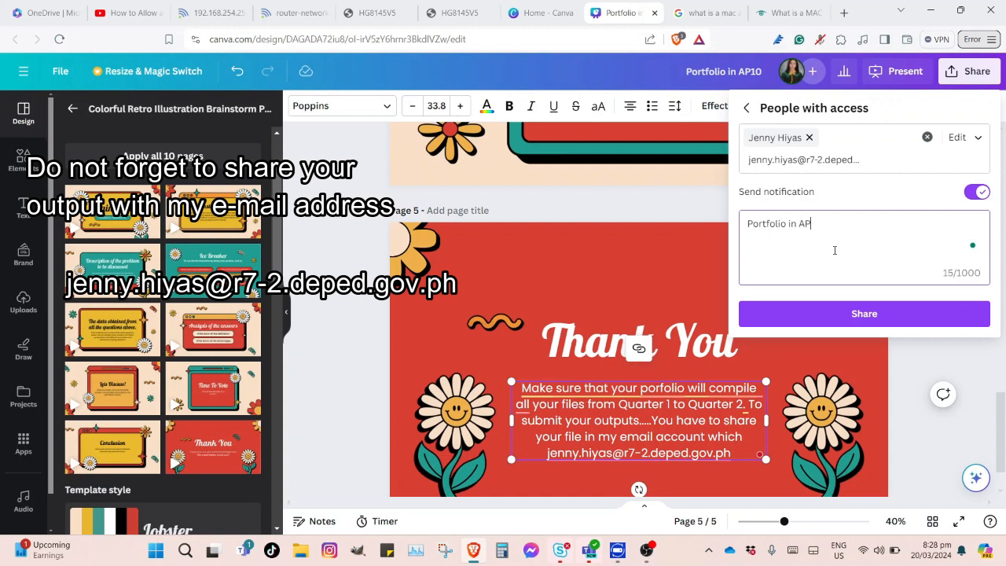
{"action": "left_click", "coordinate": [864, 314]}
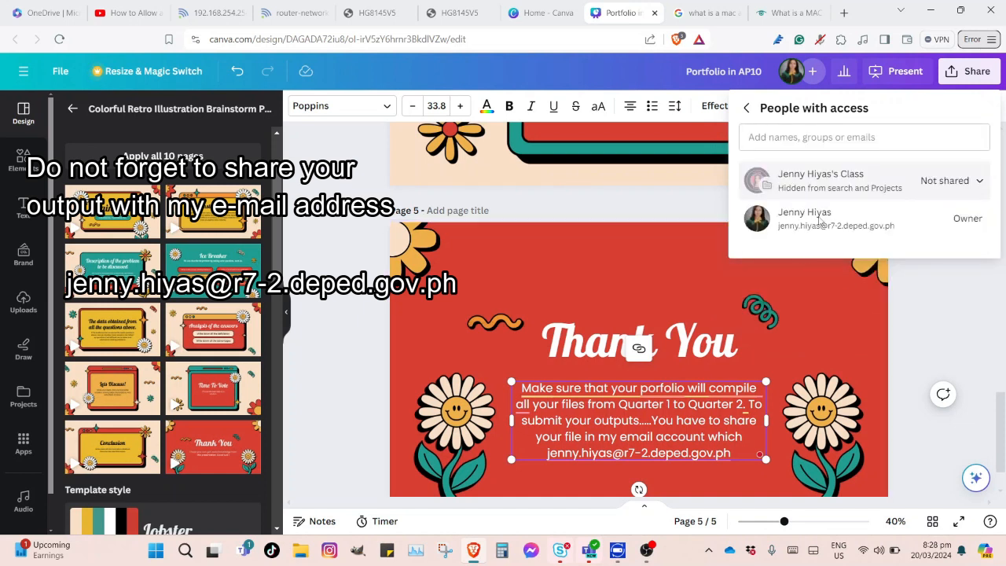
Close the sharing panel and select the Thank You heading's text on page 5 for editing
{"action": "left_click", "coordinate": [939, 310]}
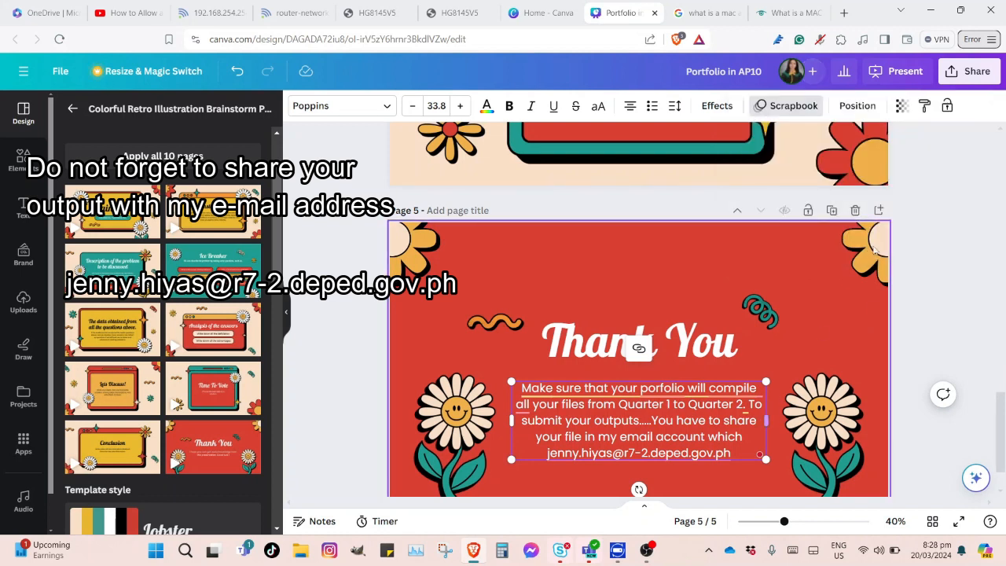
{"action": "left_click_drag", "start_coordinate": [1004, 435], "coordinate": [1004, 511]}
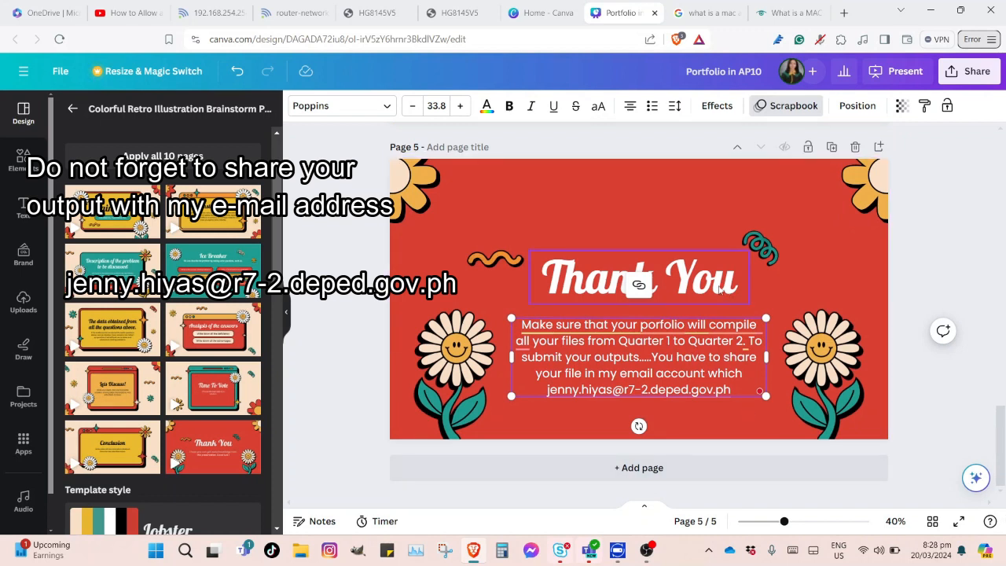
{"action": "left_click", "coordinate": [720, 289]}
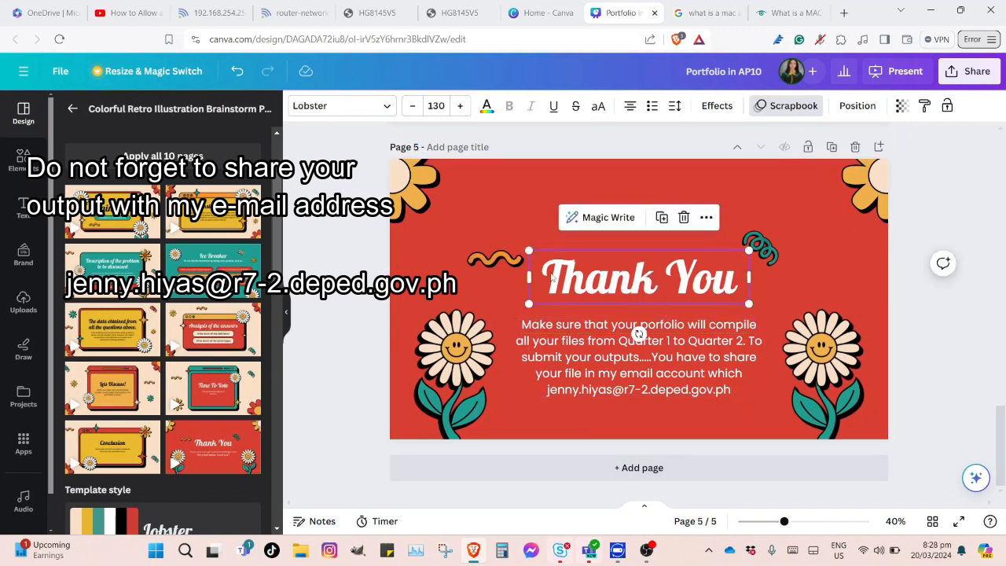
{"action": "left_click", "coordinate": [552, 278]}
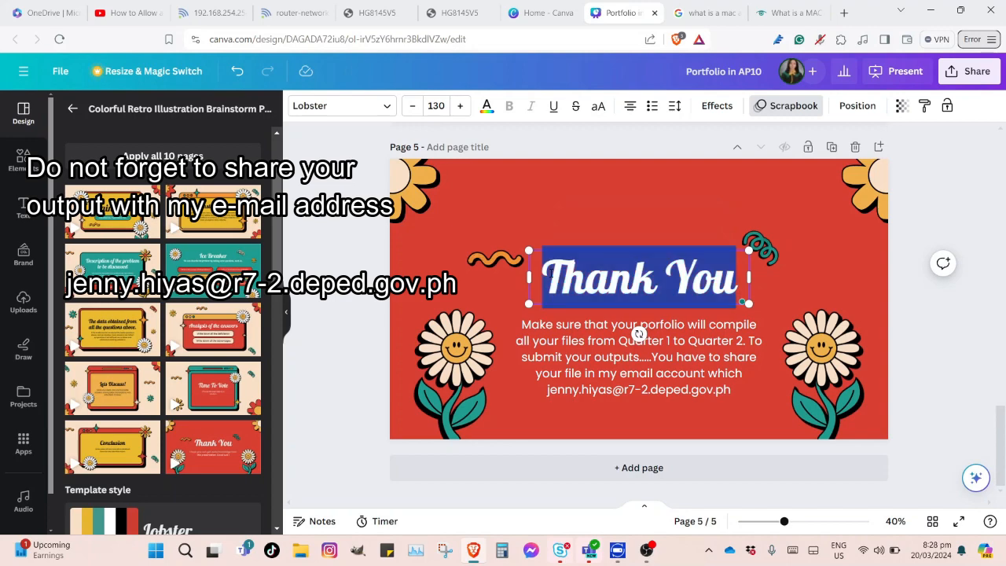